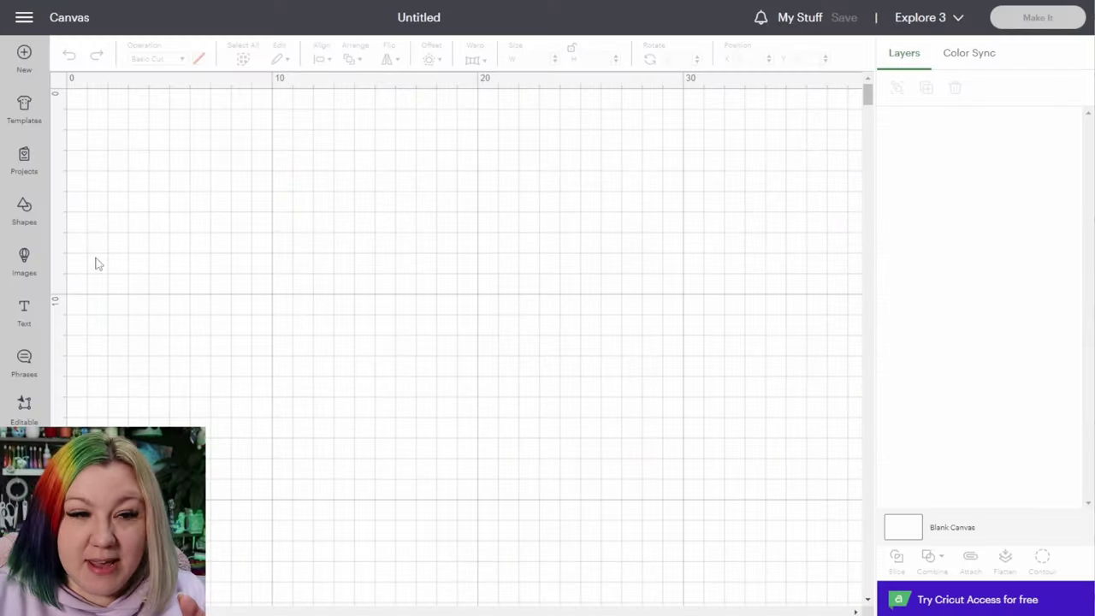
Step: Search the image library for 'bunting' and place the pink bunting design on the canvas
{"action": "left_click", "coordinate": [25, 261]}
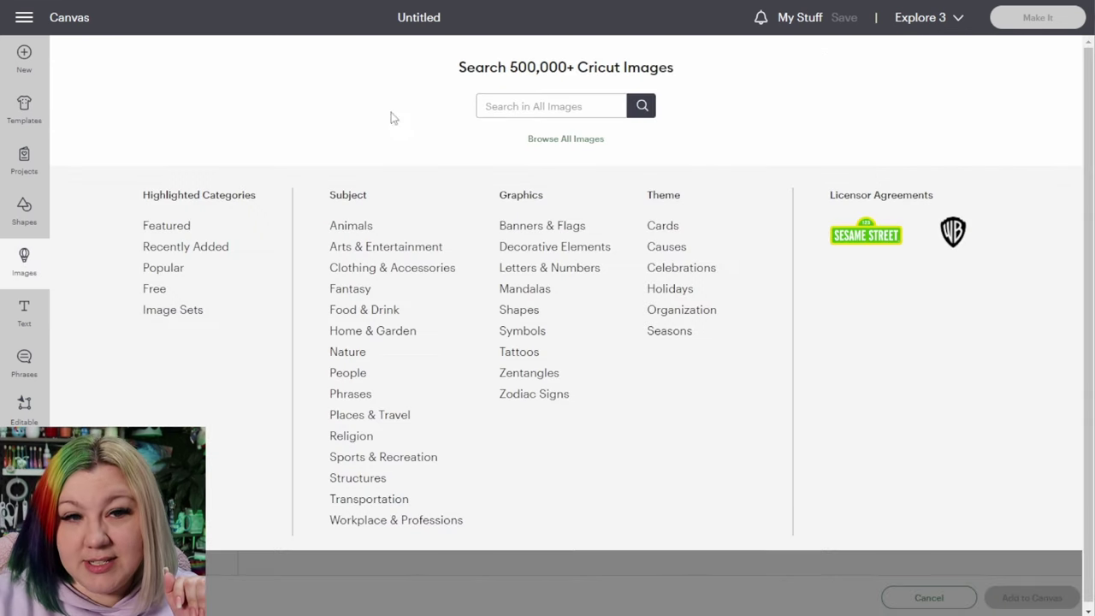
{"action": "left_click", "coordinate": [553, 100]}
{"action": "type", "text": "bunting"}
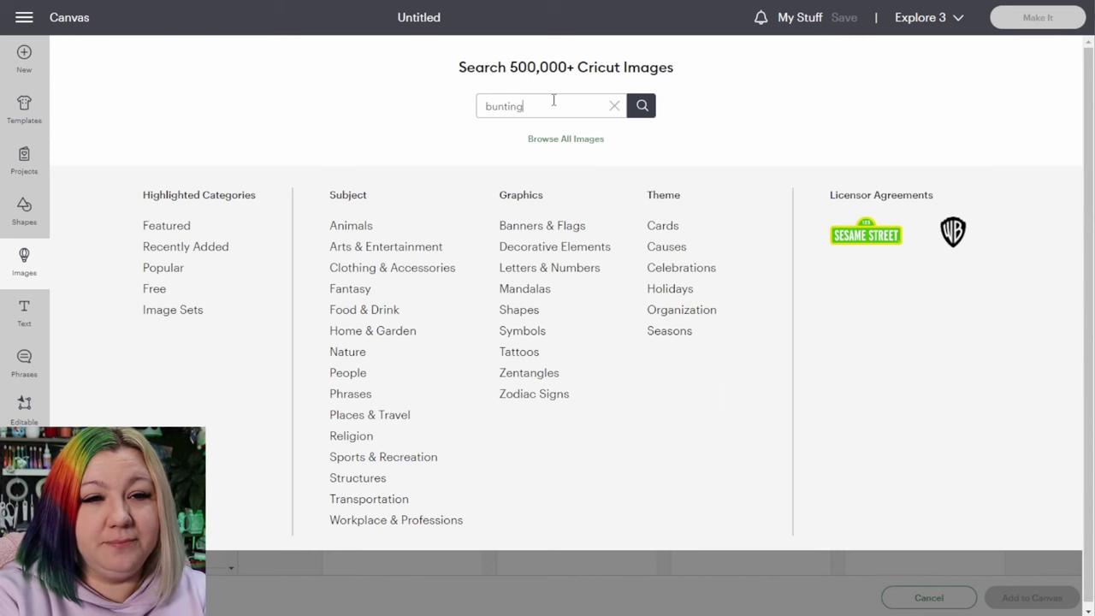
{"action": "key", "text": "Return"}
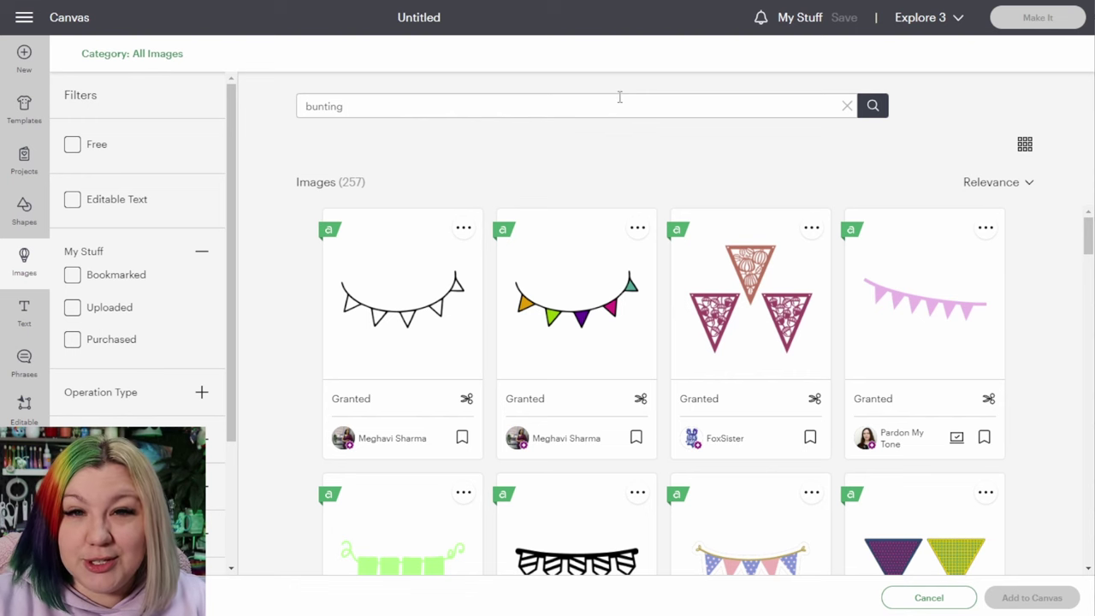
{"action": "left_click", "coordinate": [940, 332]}
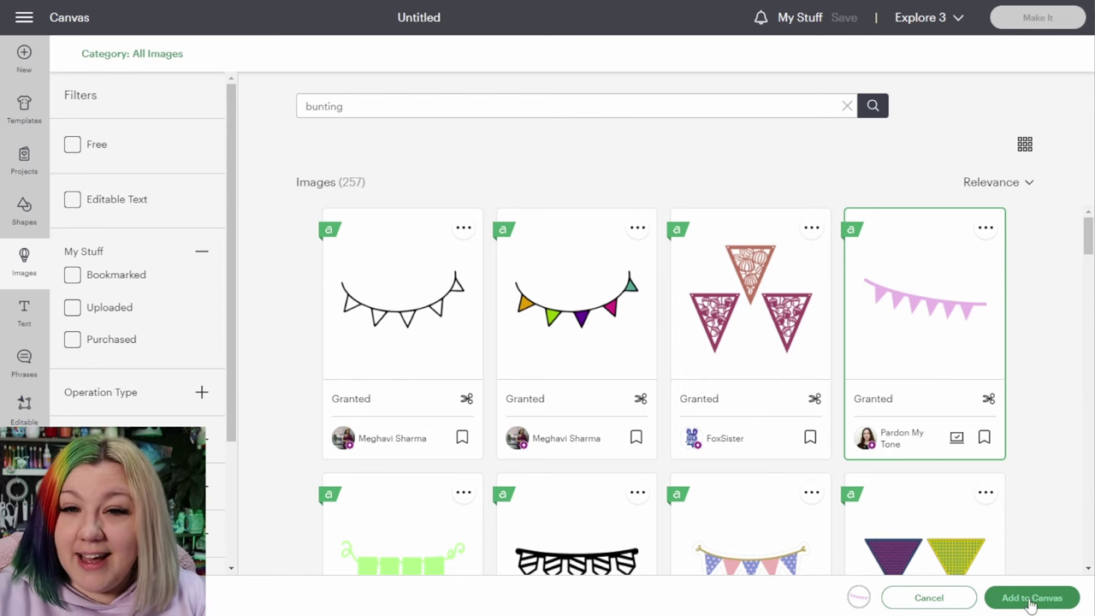
{"action": "left_click", "coordinate": [1031, 601]}
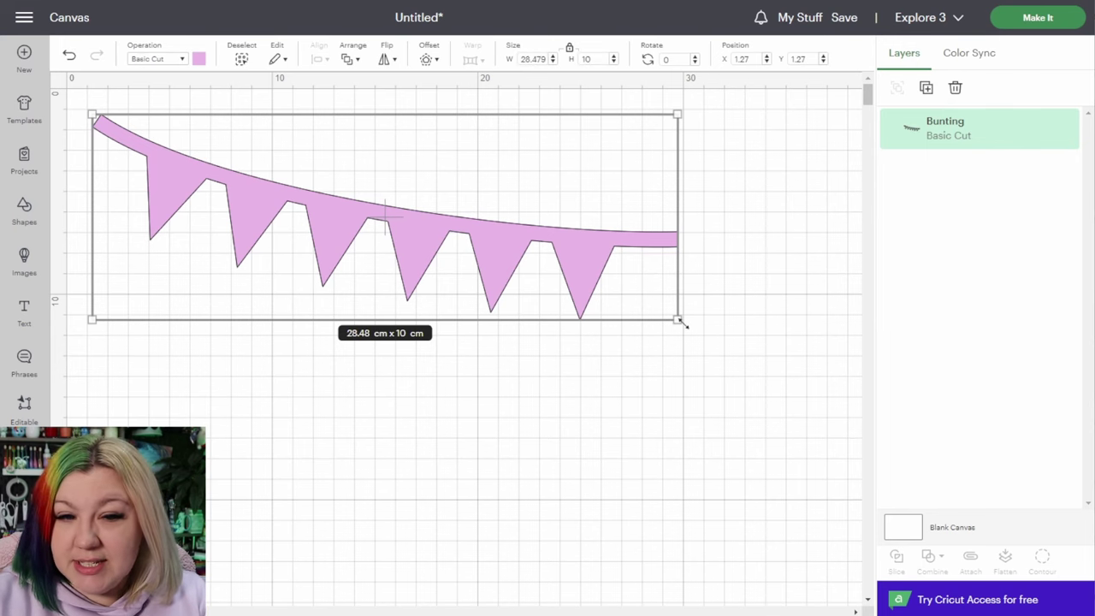
Step: Shrink the pink bunting and add a rounded-corner offset outline at 0.282 cm
{"action": "left_click_drag", "start_coordinate": [684, 324], "coordinate": [324, 203]}
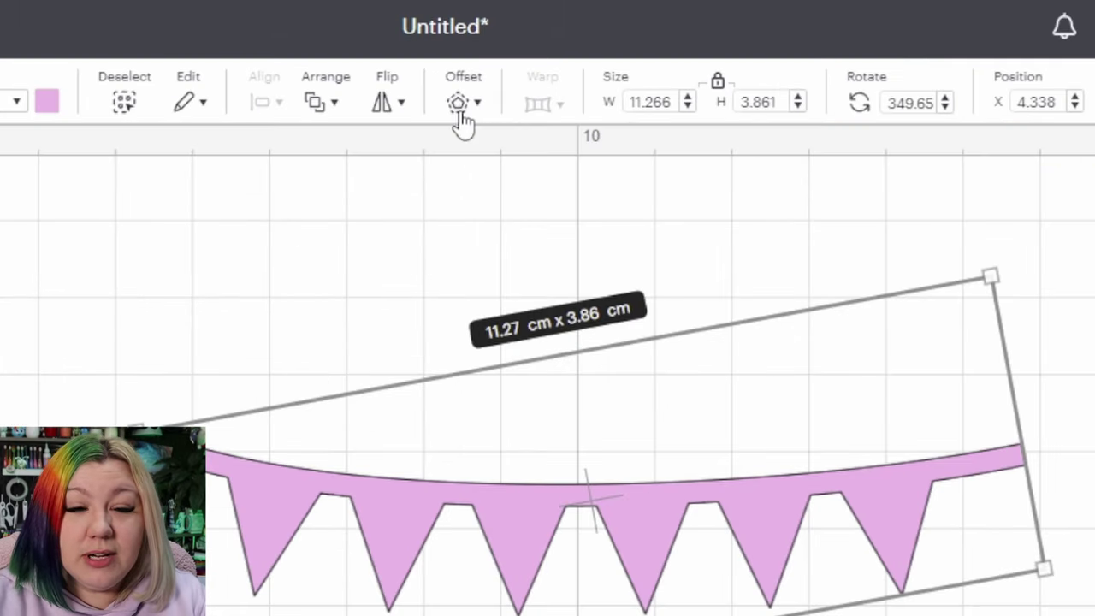
{"action": "left_click", "coordinate": [459, 114]}
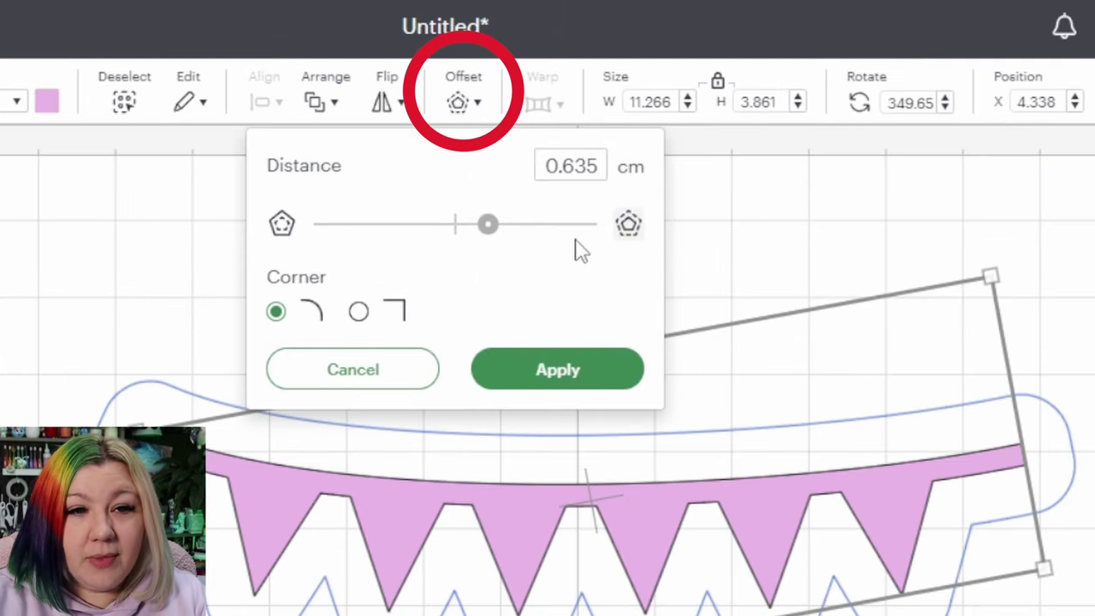
{"action": "left_click_drag", "start_coordinate": [487, 226], "coordinate": [473, 237]}
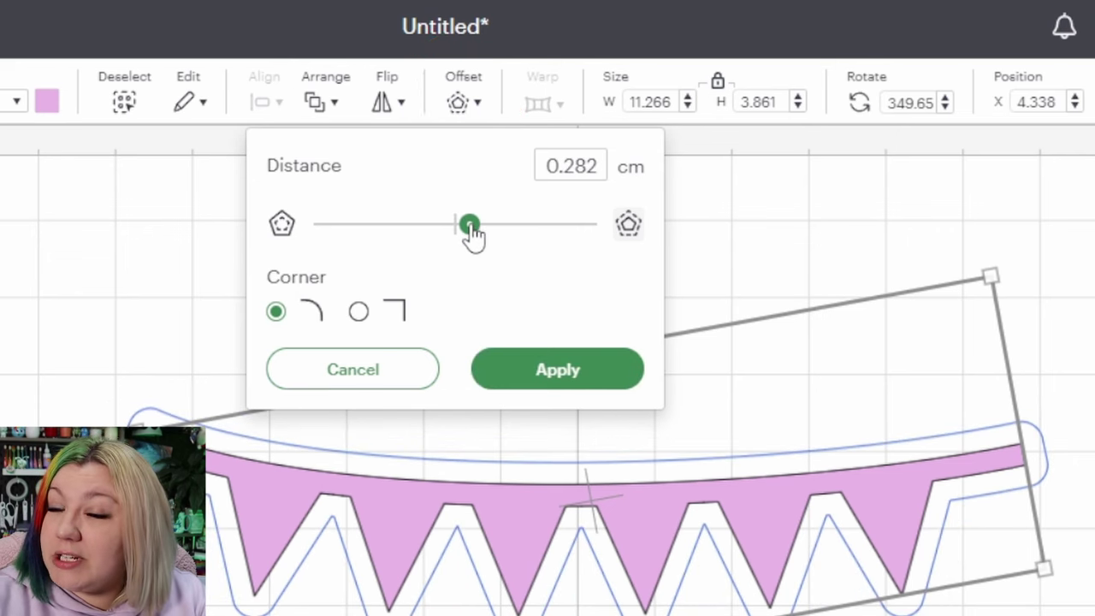
{"action": "left_click_drag", "start_coordinate": [473, 237], "coordinate": [474, 237]}
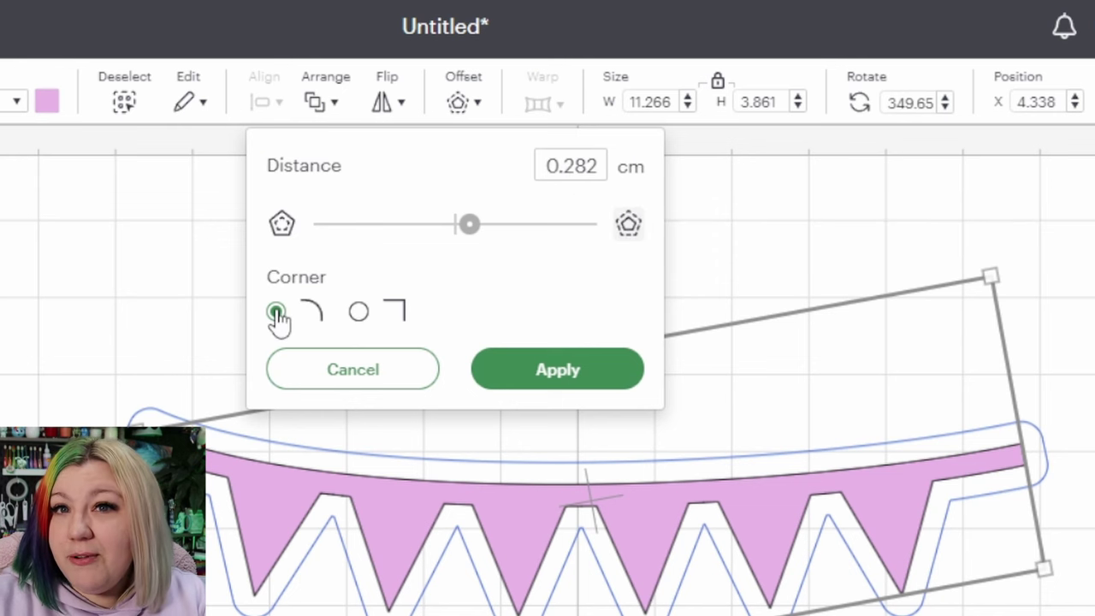
{"action": "left_click", "coordinate": [361, 317]}
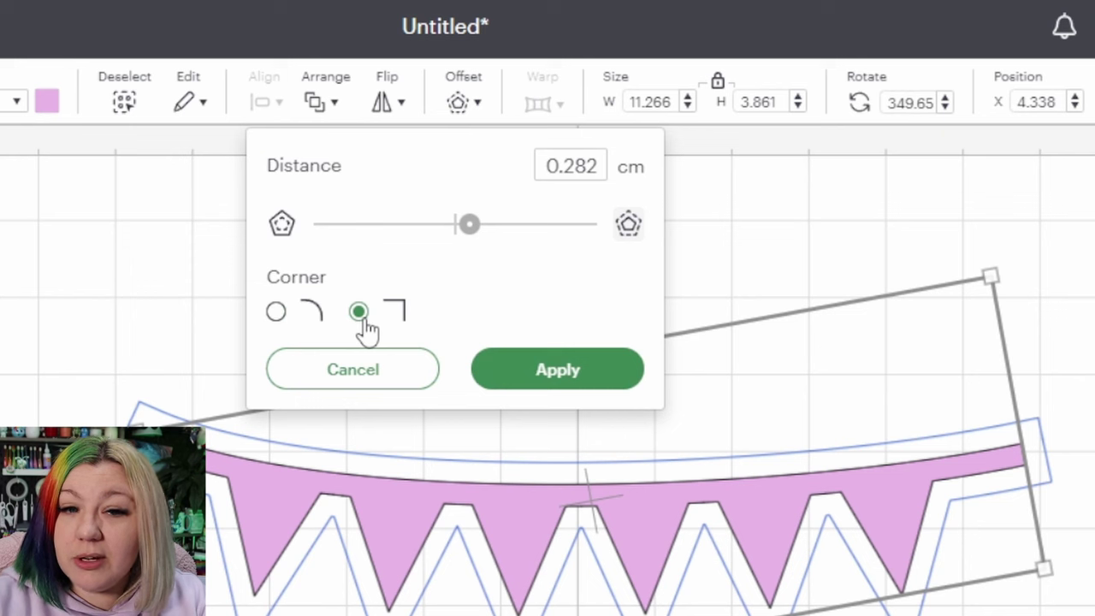
{"action": "left_click", "coordinate": [276, 312]}
{"action": "left_click", "coordinate": [519, 368]}
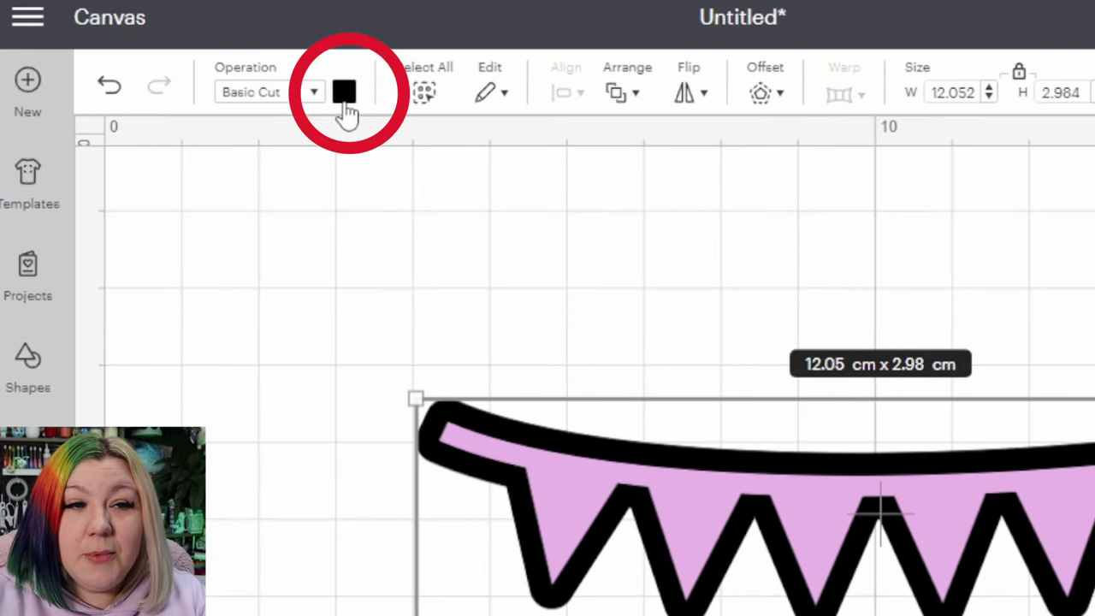
Step: Colour the offset outline light purple
{"action": "left_click", "coordinate": [347, 107]}
{"action": "left_click", "coordinate": [405, 249]}
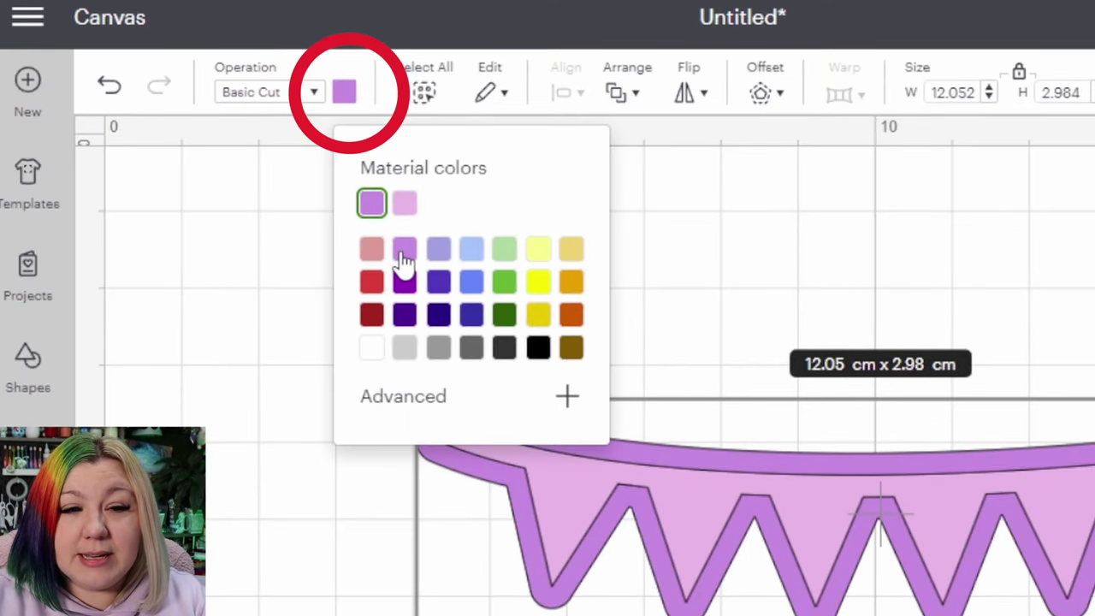
{"action": "left_click", "coordinate": [713, 242]}
Step: Change the pink bunting's colour to white
{"action": "left_click", "coordinate": [701, 509]}
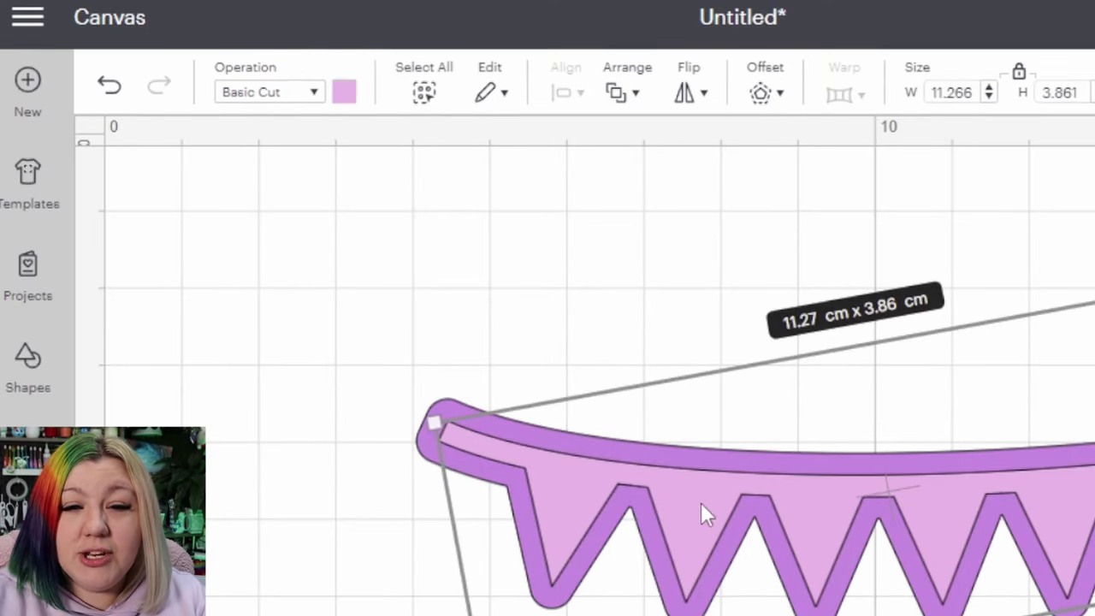
{"action": "left_click", "coordinate": [344, 96]}
{"action": "left_click", "coordinate": [374, 351]}
{"action": "left_click", "coordinate": [637, 257]}
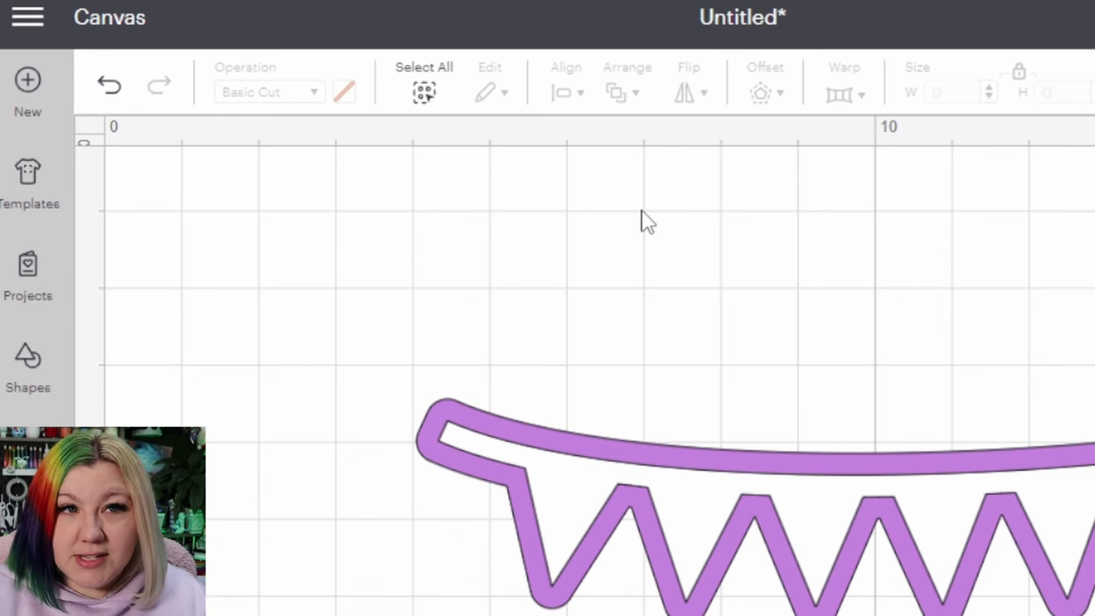
{"action": "left_click", "coordinate": [597, 490]}
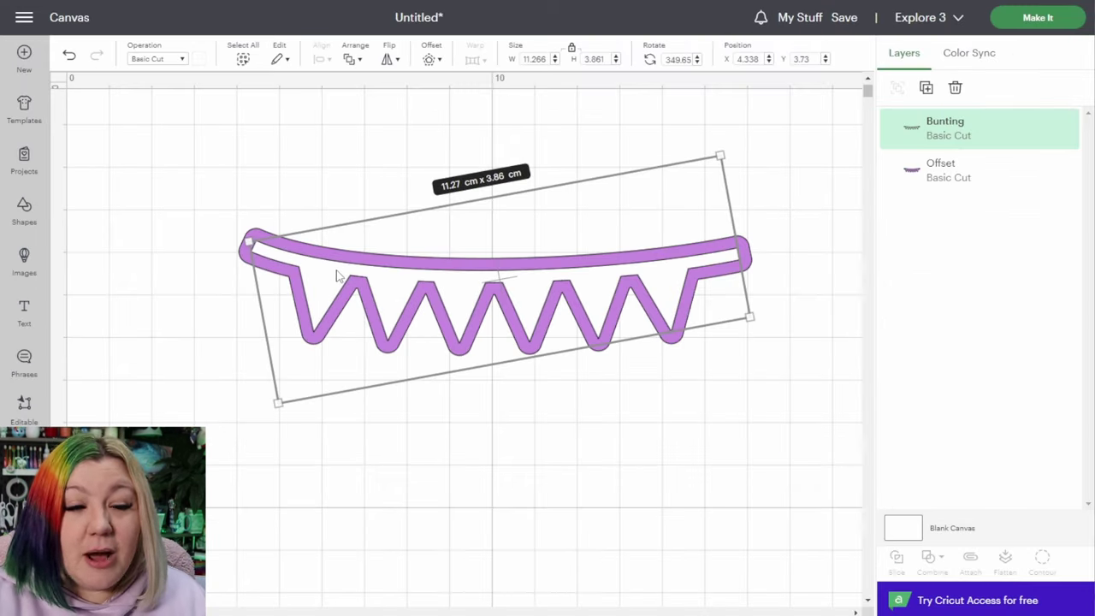
Step: Apply a -0.212 cm inset offset to the white bunting, creating black triangle flags
{"action": "left_click", "coordinate": [429, 60]}
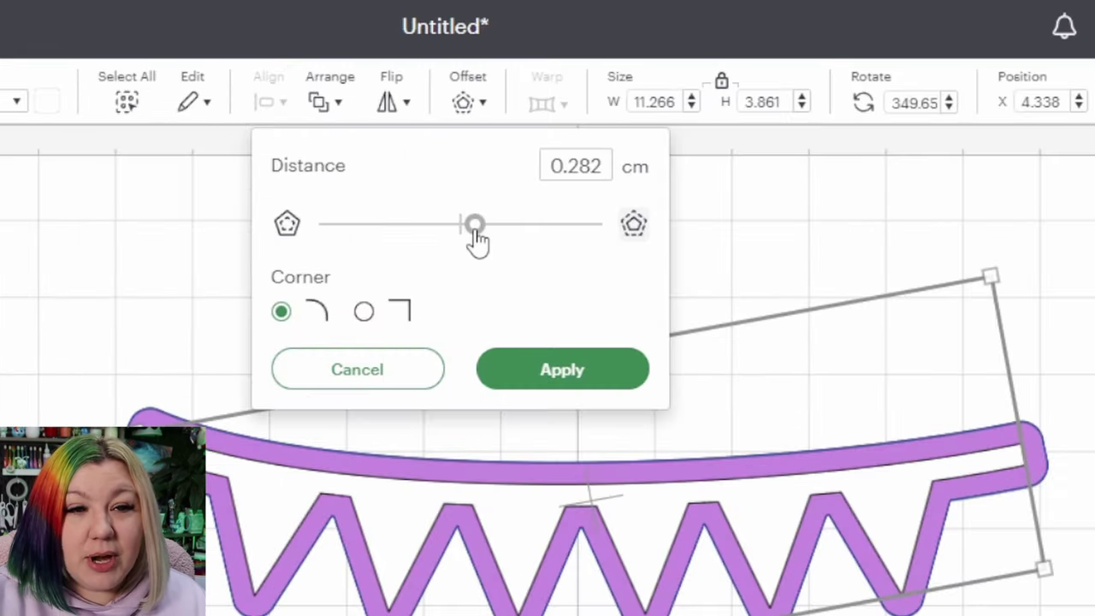
{"action": "left_click_drag", "start_coordinate": [474, 228], "coordinate": [450, 229]}
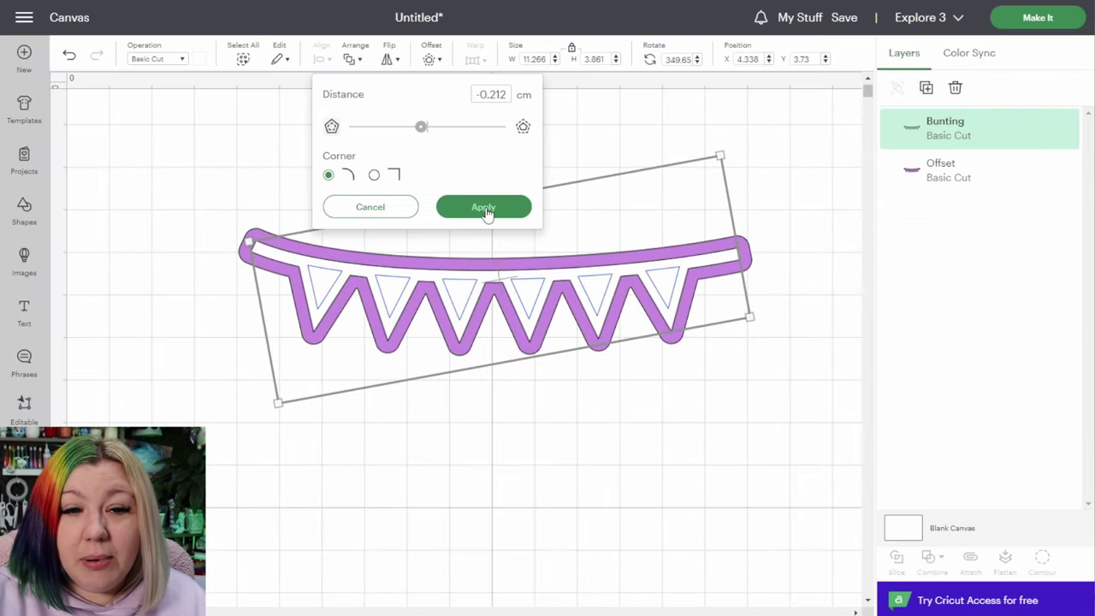
{"action": "left_click", "coordinate": [483, 208]}
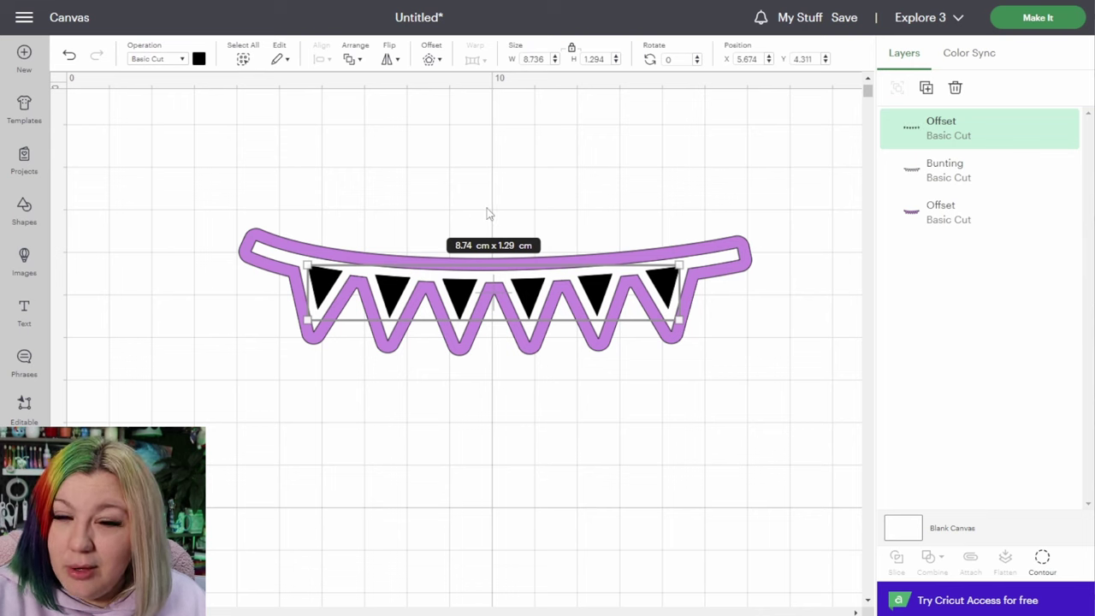
Step: Pull the layers apart, rotate the black triangles 180° and seat them on the purple offset
{"action": "left_click_drag", "start_coordinate": [652, 282], "coordinate": [612, 222]}
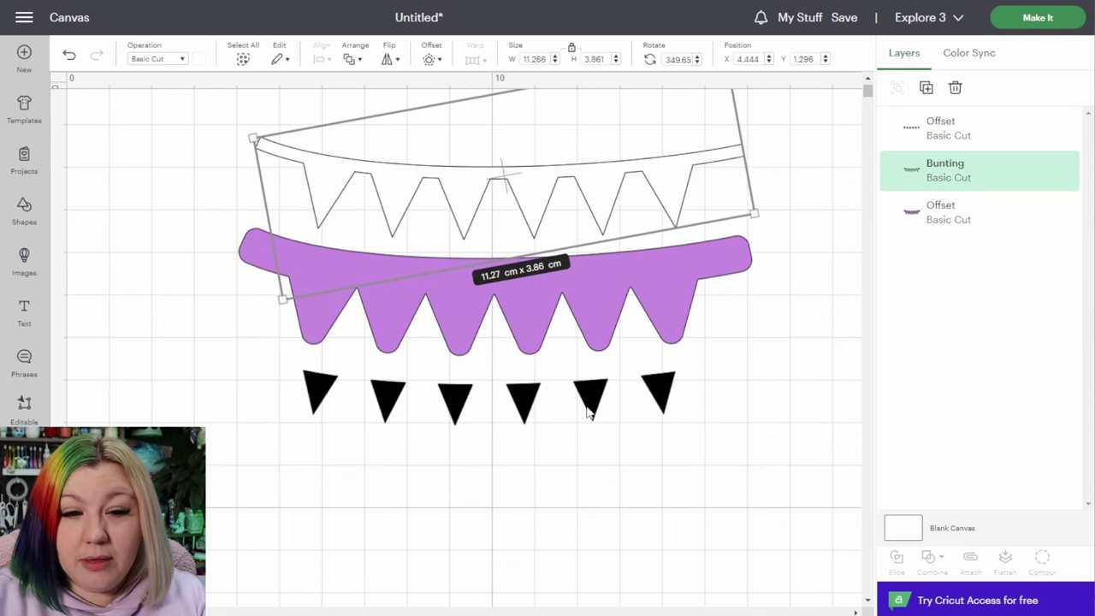
{"action": "left_click", "coordinate": [604, 294]}
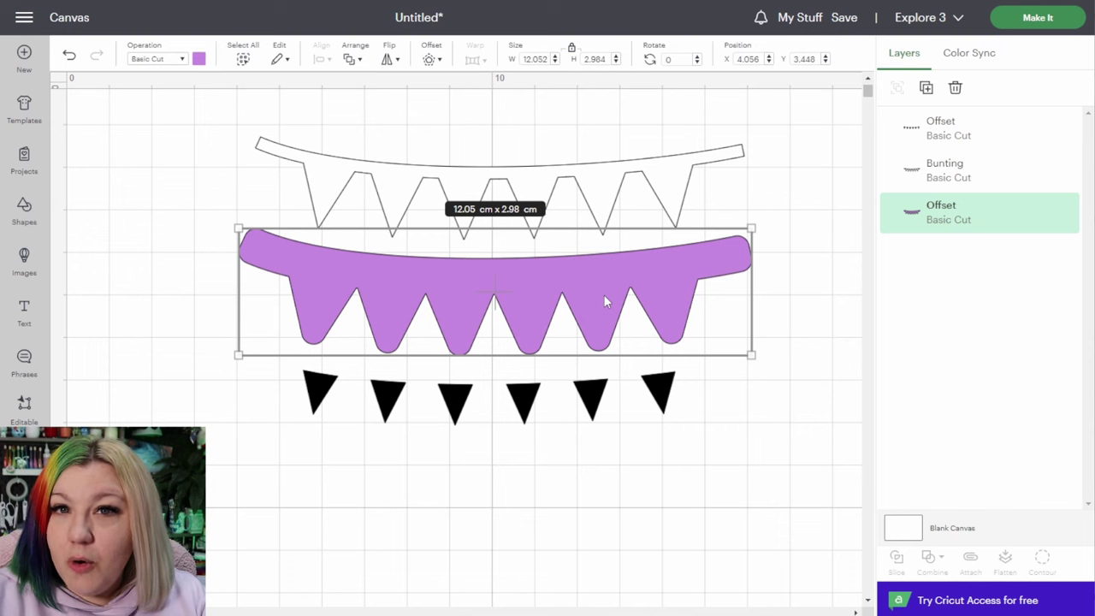
{"action": "left_click", "coordinate": [589, 408]}
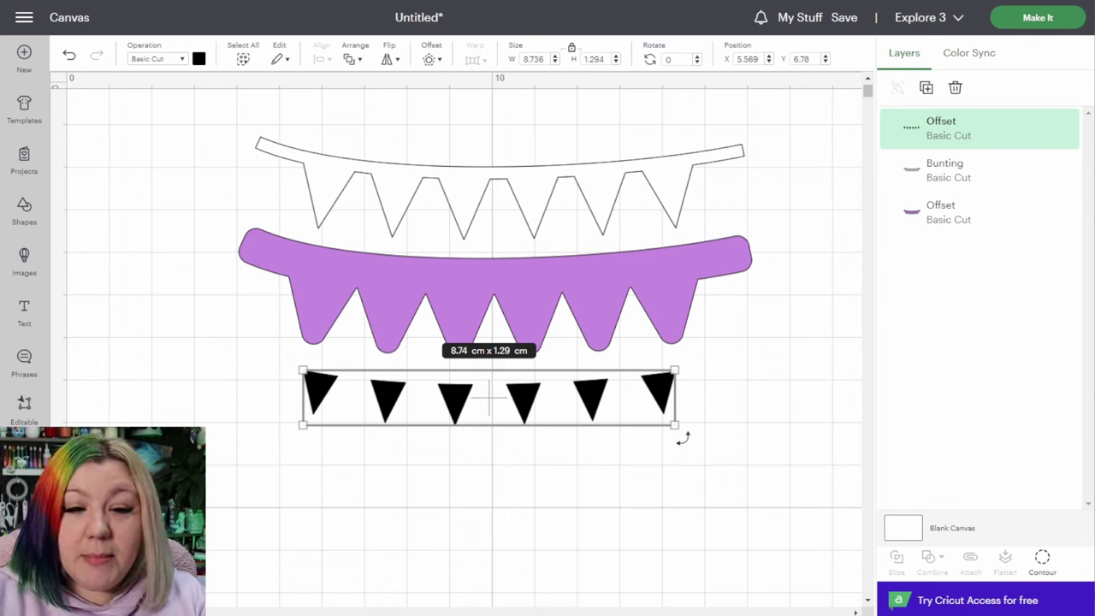
{"action": "left_click_drag", "start_coordinate": [682, 437], "coordinate": [345, 366]}
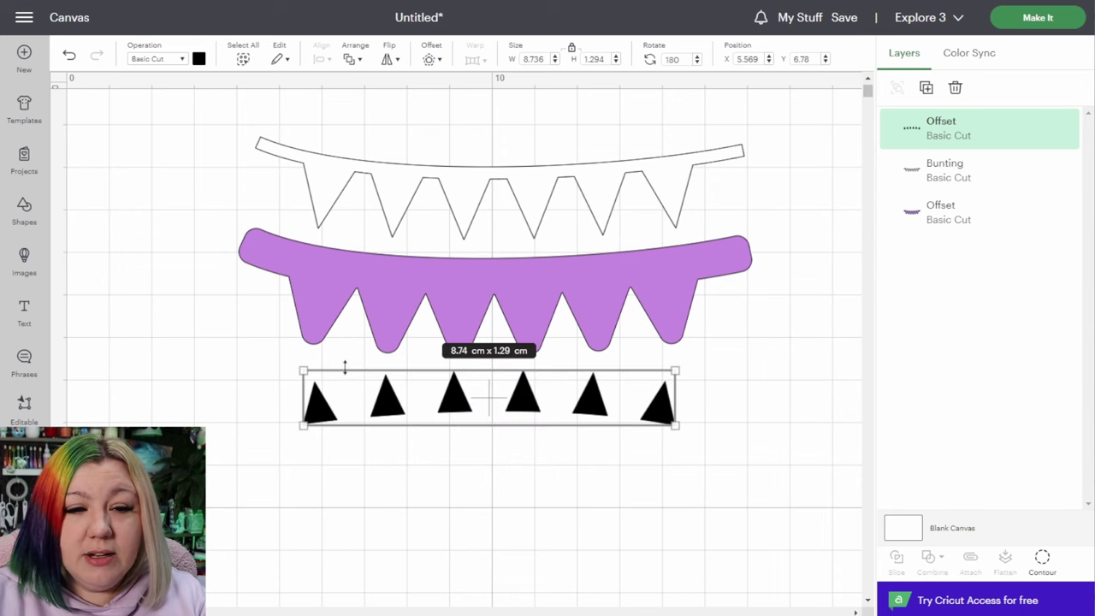
{"action": "left_click_drag", "start_coordinate": [460, 409], "coordinate": [433, 356]}
{"action": "left_click", "coordinate": [438, 419]}
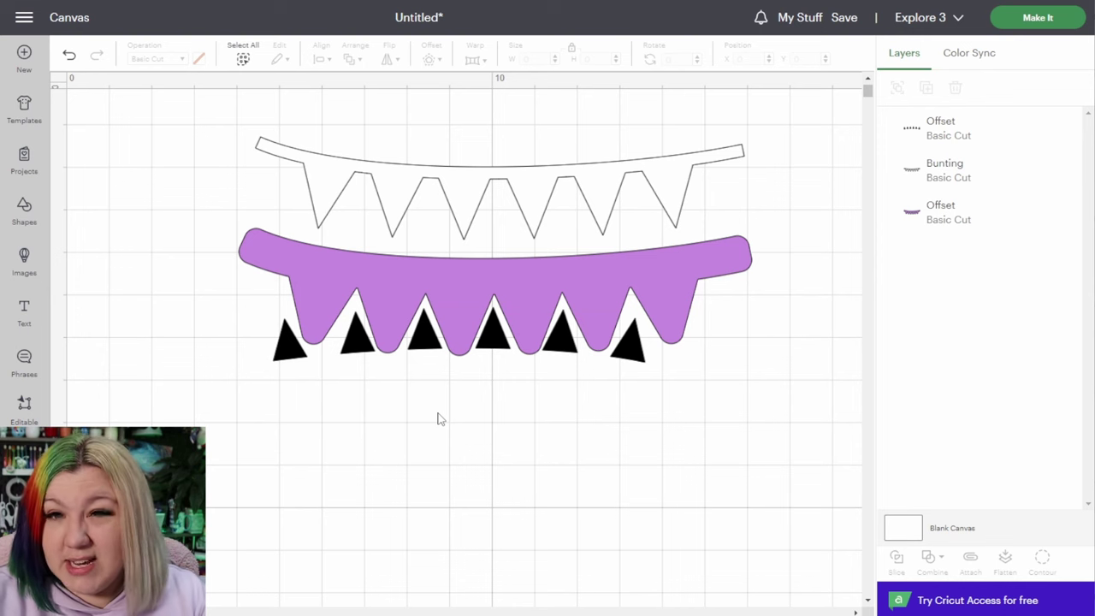
Step: Attach the triangles to the purple offset and move the piece lower right
{"action": "left_click_drag", "start_coordinate": [769, 471], "coordinate": [500, 291]}
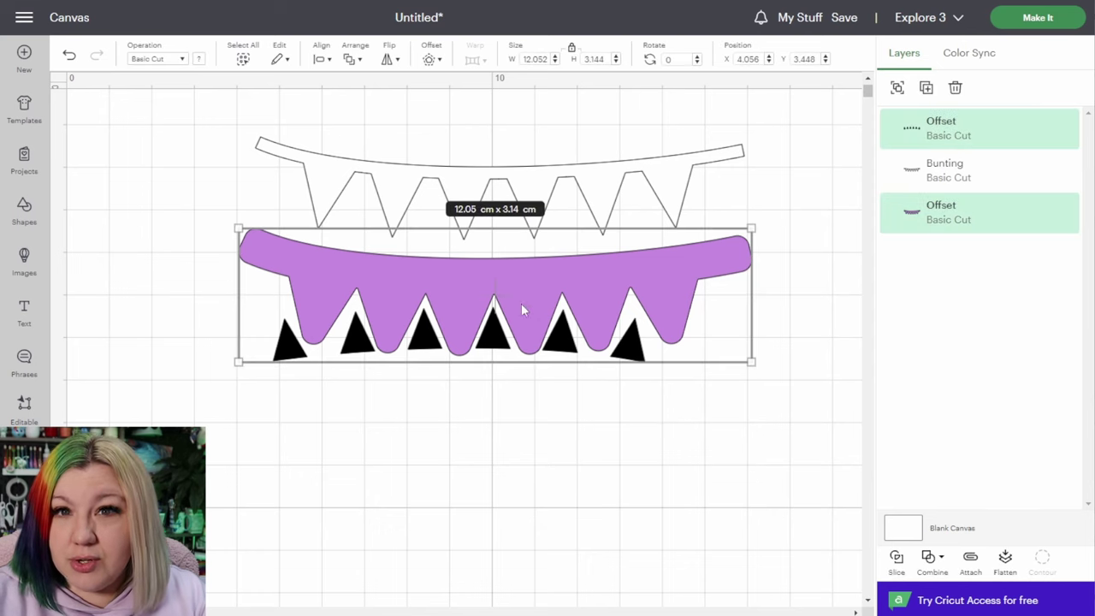
{"action": "left_click", "coordinate": [970, 560]}
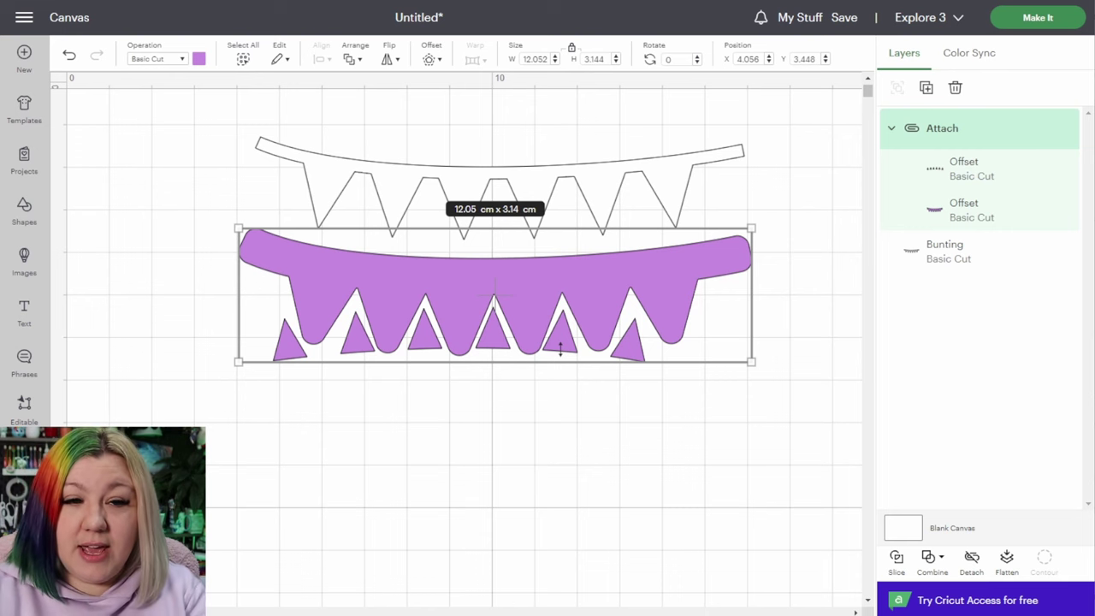
{"action": "left_click_drag", "start_coordinate": [561, 349], "coordinate": [887, 439]}
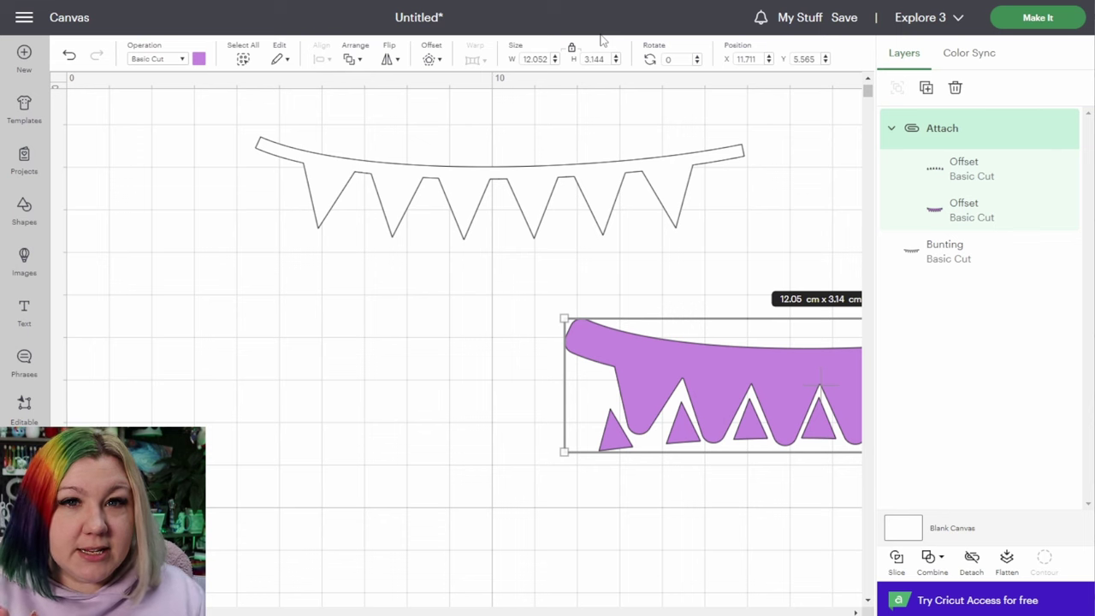
Step: Duplicate the bunting outline and rotate the copy 180° to nest with the original
{"action": "left_click", "coordinate": [477, 191]}
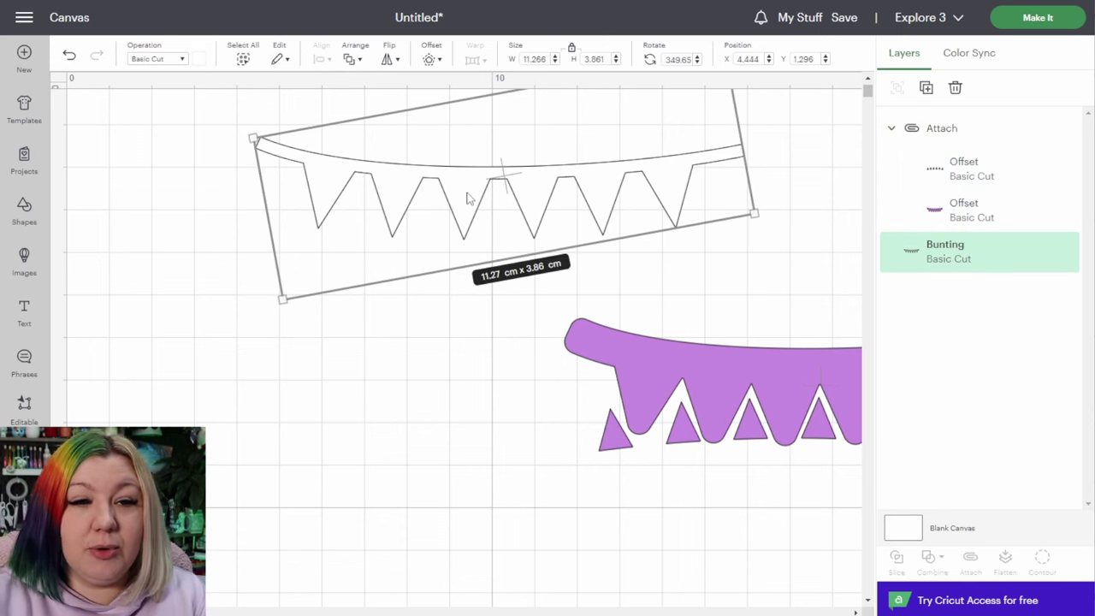
{"action": "right_click", "coordinate": [466, 197]}
{"action": "left_click", "coordinate": [489, 232]}
{"action": "left_click_drag", "start_coordinate": [465, 177], "coordinate": [563, 221]}
{"action": "left_click_drag", "start_coordinate": [710, 269], "coordinate": [214, 235]}
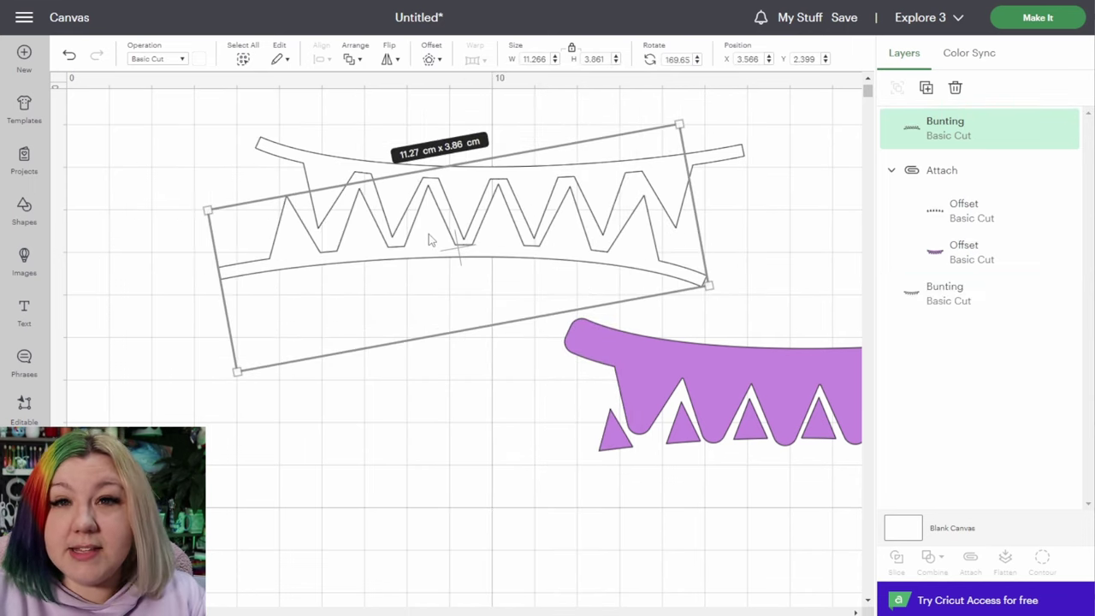
Step: Duplicate the nested pair of outlines and place the copy below the first pair
{"action": "left_click_drag", "start_coordinate": [172, 116], "coordinate": [403, 276]}
{"action": "right_click", "coordinate": [436, 195]}
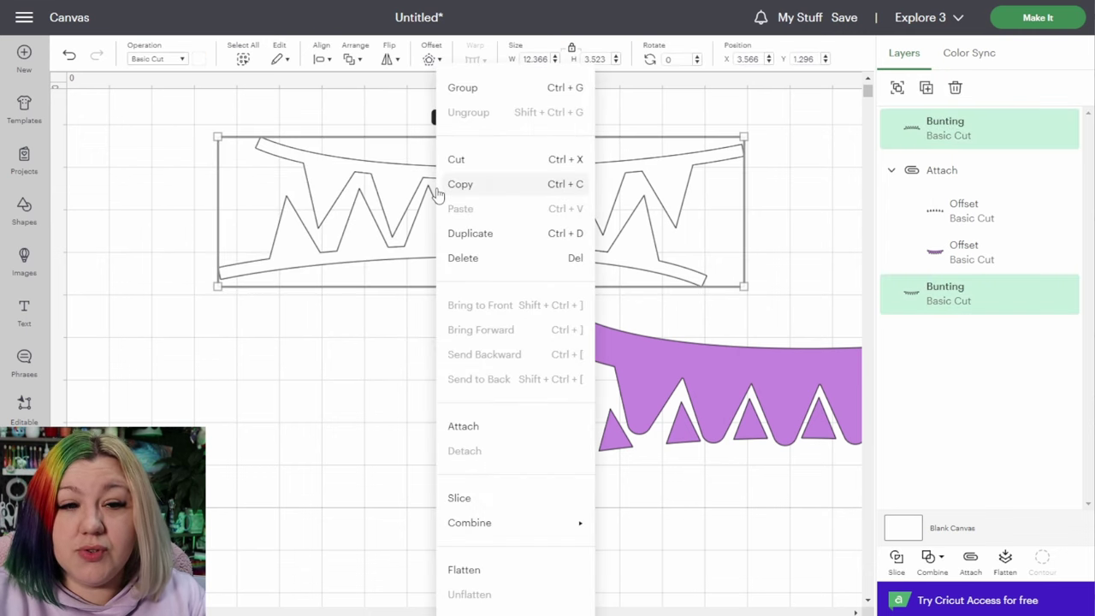
{"action": "left_click", "coordinate": [508, 244]}
{"action": "left_click_drag", "start_coordinate": [409, 229], "coordinate": [309, 317]}
{"action": "left_click_drag", "start_coordinate": [630, 177], "coordinate": [494, 167]}
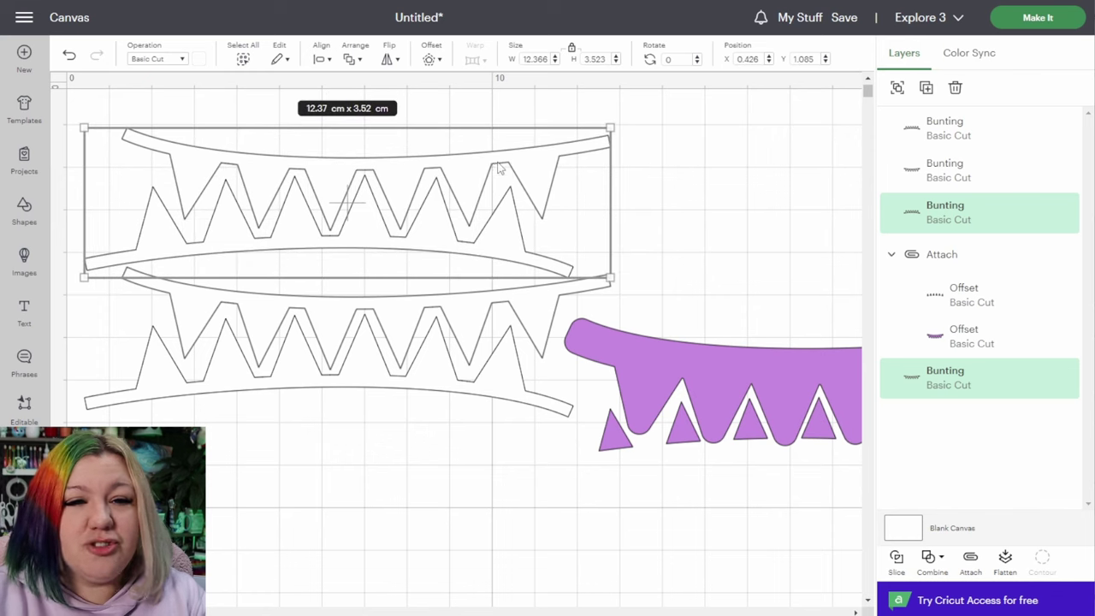
Step: Select all four bunting outlines and attach them into one group
{"action": "left_click", "coordinate": [672, 178]}
{"action": "left_click", "coordinate": [519, 166]}
{"action": "left_click_drag", "start_coordinate": [330, 491], "coordinate": [296, 158]}
{"action": "right_click", "coordinate": [318, 183]}
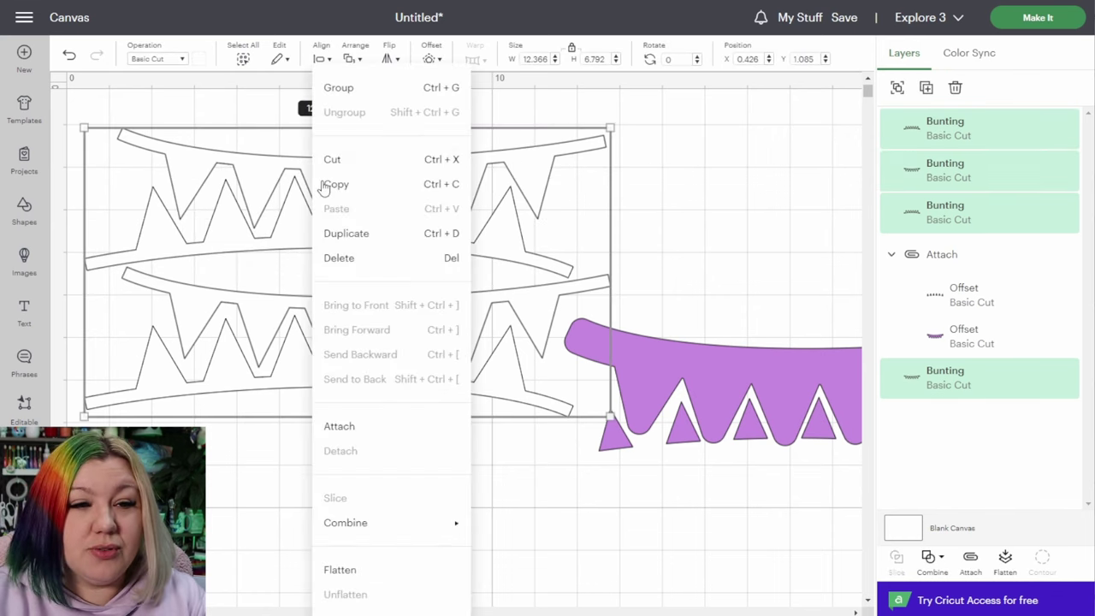
{"action": "left_click", "coordinate": [404, 425]}
{"action": "left_click_drag", "start_coordinate": [333, 171], "coordinate": [303, 130]}
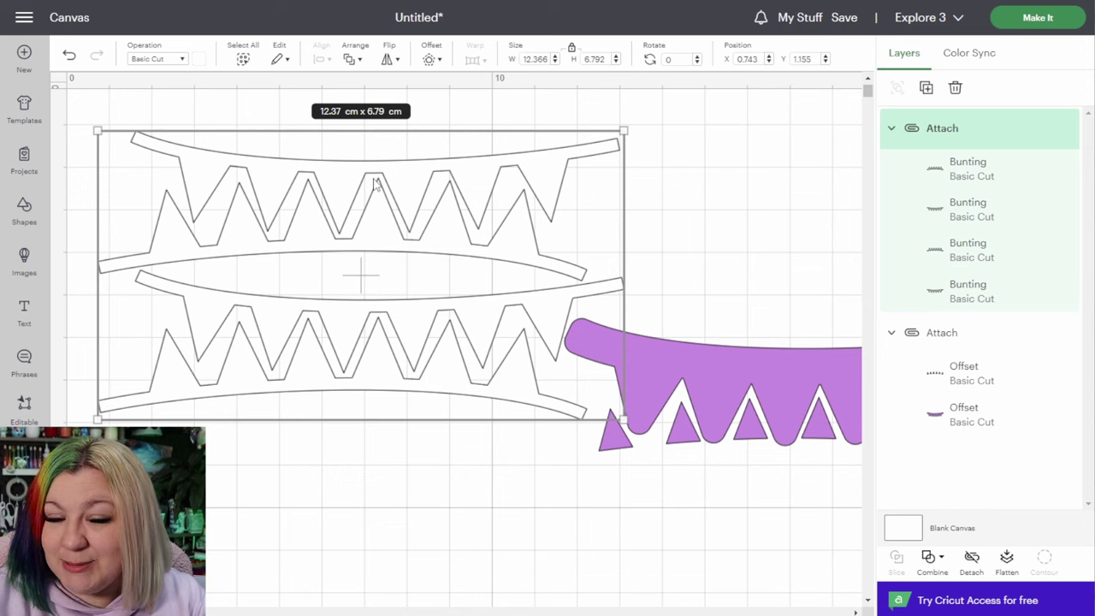
Step: Move the purple bunting layer below the outlines, duplicate it and recolour the copy lavender
{"action": "left_click_drag", "start_coordinate": [839, 391], "coordinate": [436, 489]}
{"action": "right_click", "coordinate": [440, 484]}
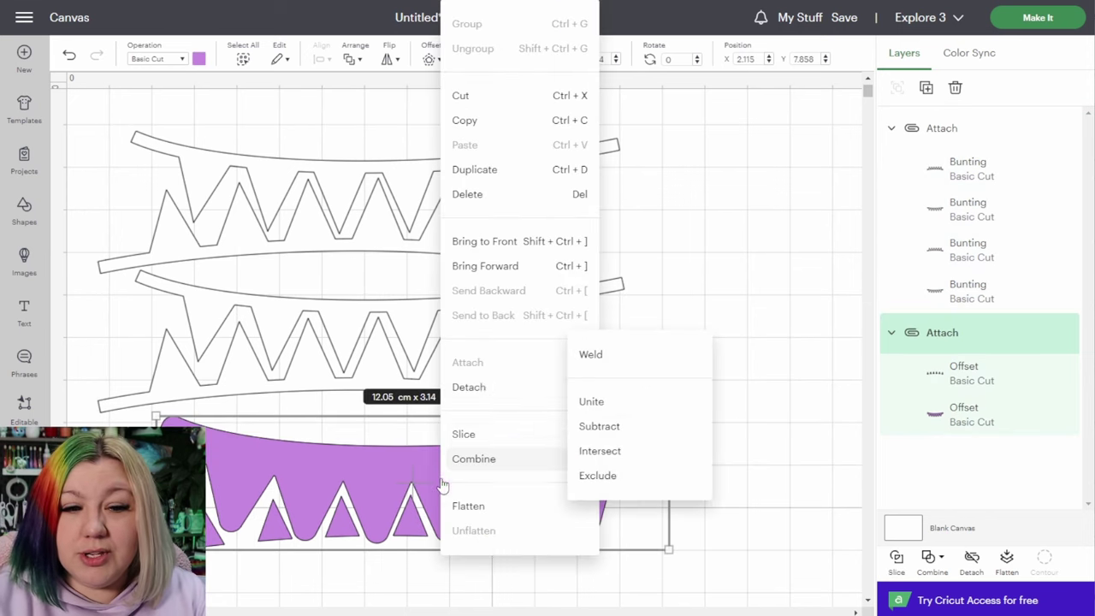
{"action": "left_click", "coordinate": [513, 168]}
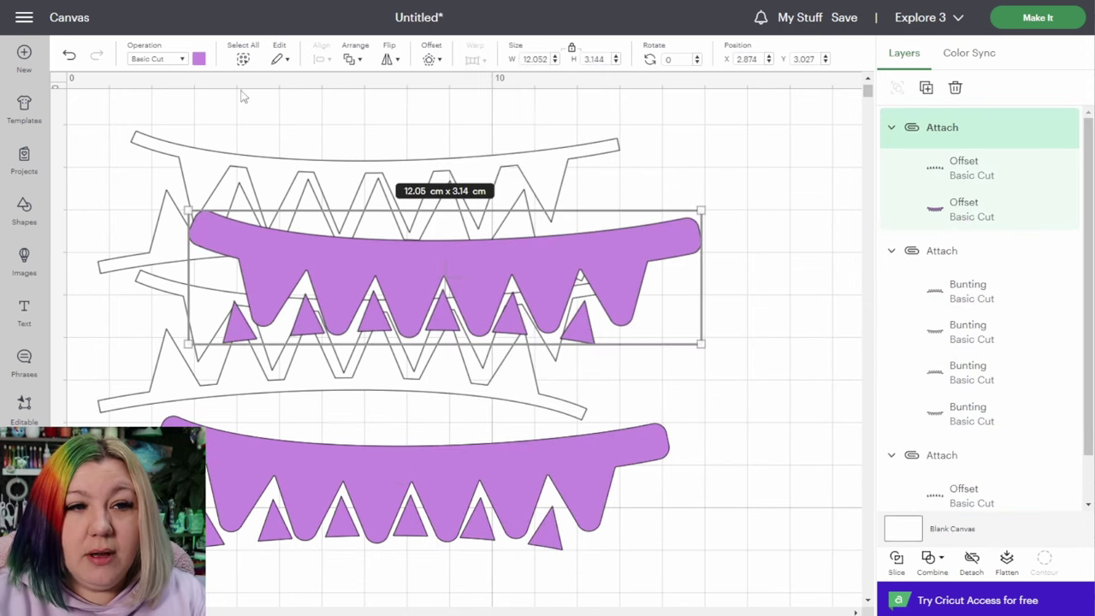
{"action": "left_click", "coordinate": [199, 58]}
{"action": "left_click", "coordinate": [251, 146]}
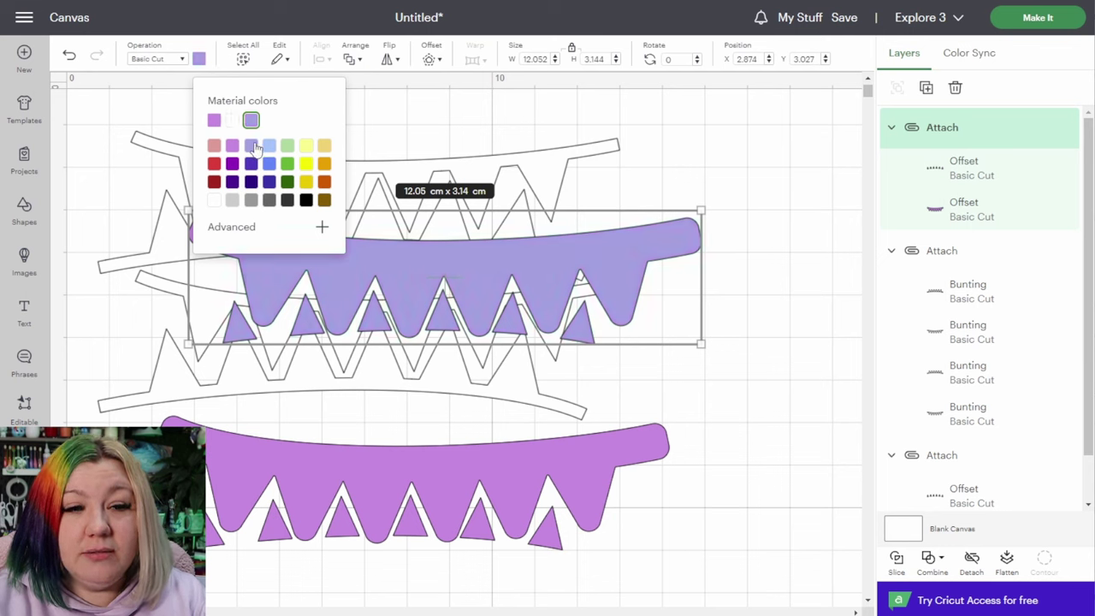
{"action": "left_click", "coordinate": [463, 296]}
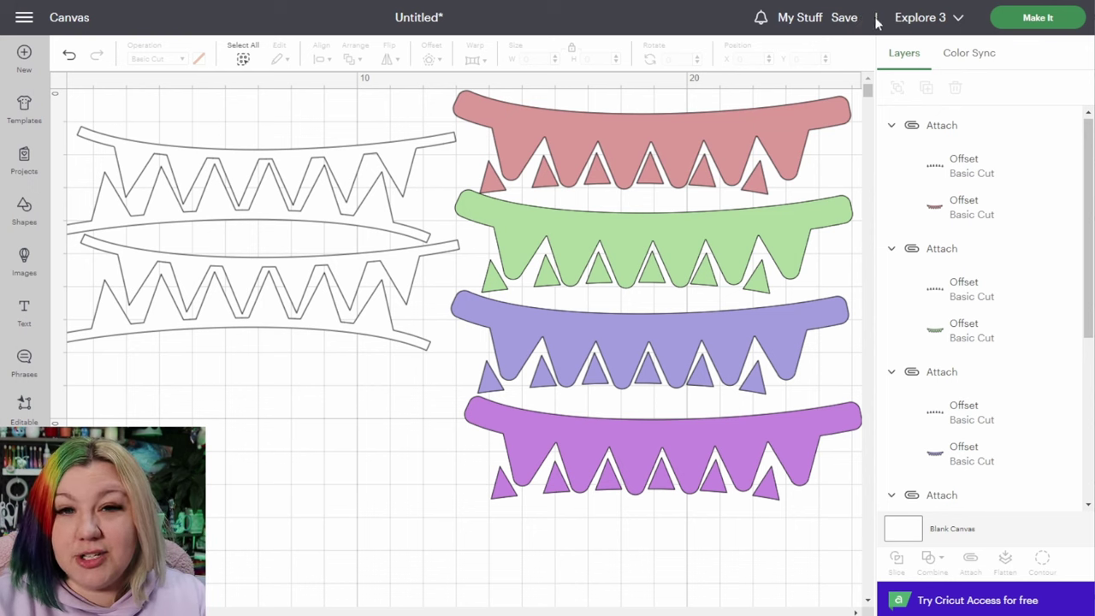
Step: Set the target machine to Maker 3 and proceed to mat preparation
{"action": "left_click", "coordinate": [903, 19]}
{"action": "left_click", "coordinate": [890, 126]}
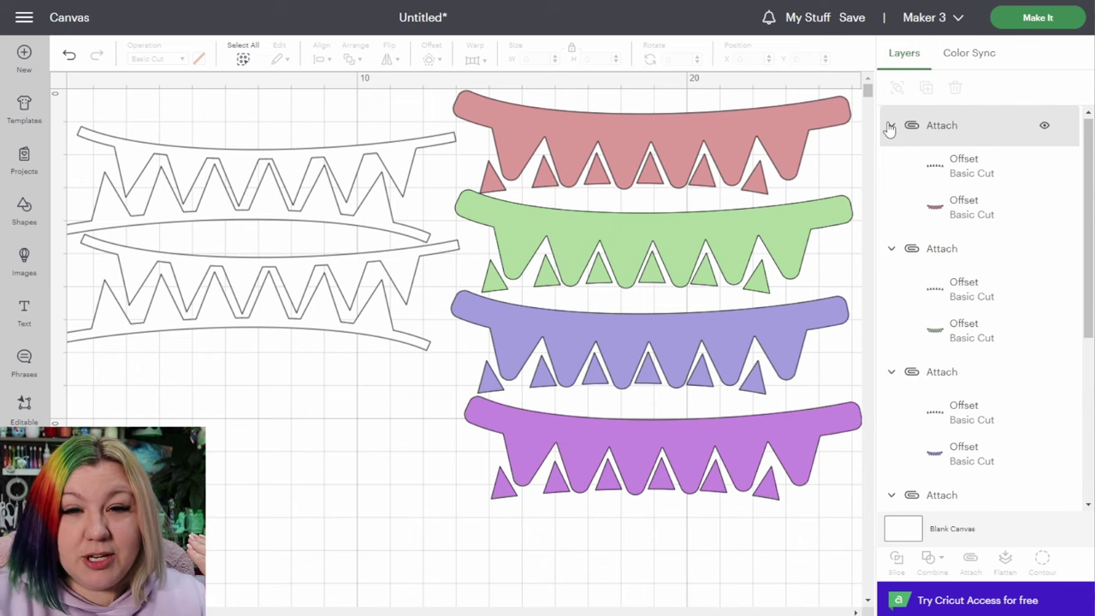
{"action": "left_click", "coordinate": [1014, 26]}
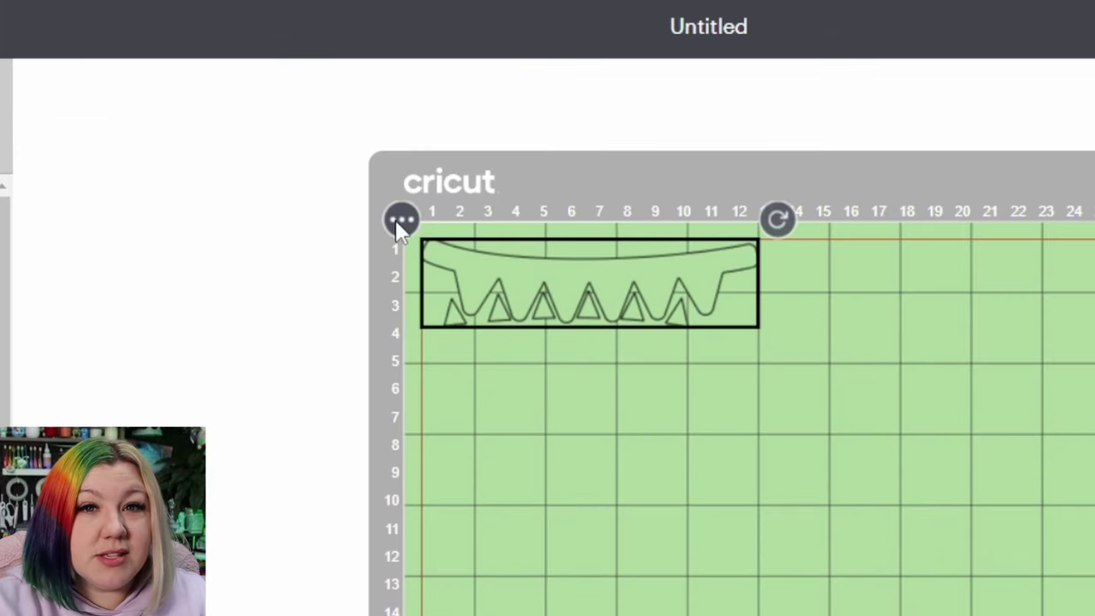
Step: Move the green and lavender mats' designs onto the pink mat
{"action": "left_click", "coordinate": [402, 222]}
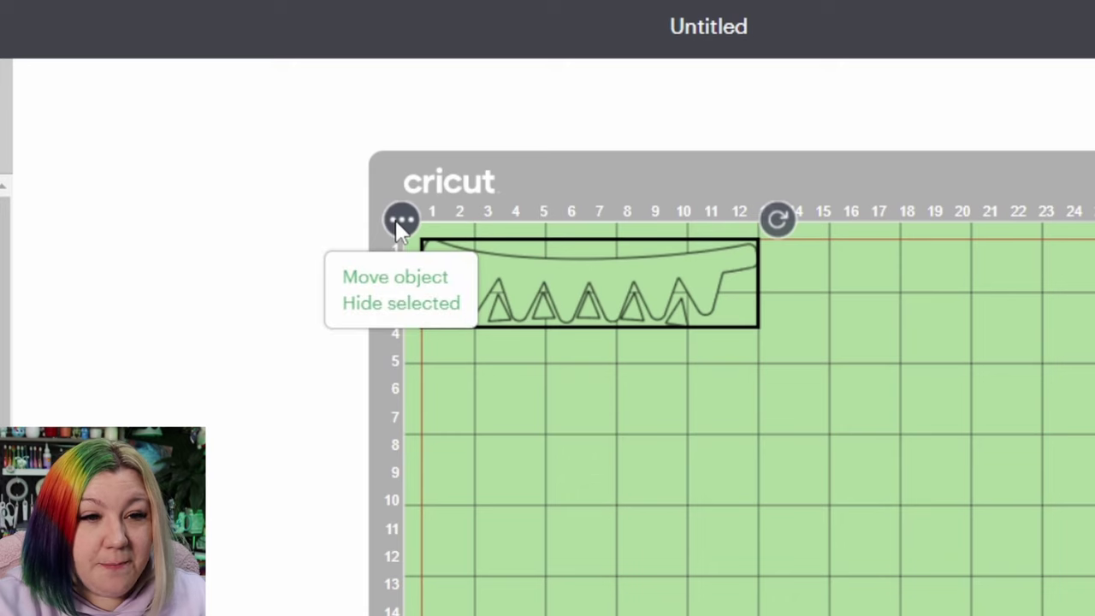
{"action": "left_click", "coordinate": [402, 279]}
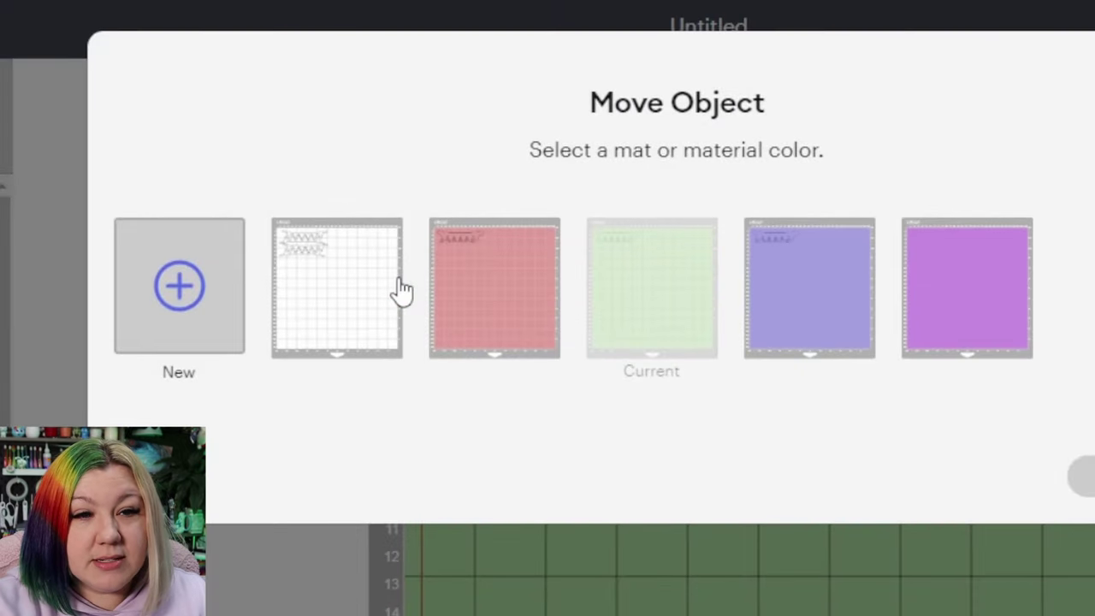
{"action": "left_click", "coordinate": [511, 285]}
{"action": "left_click", "coordinate": [1080, 476]}
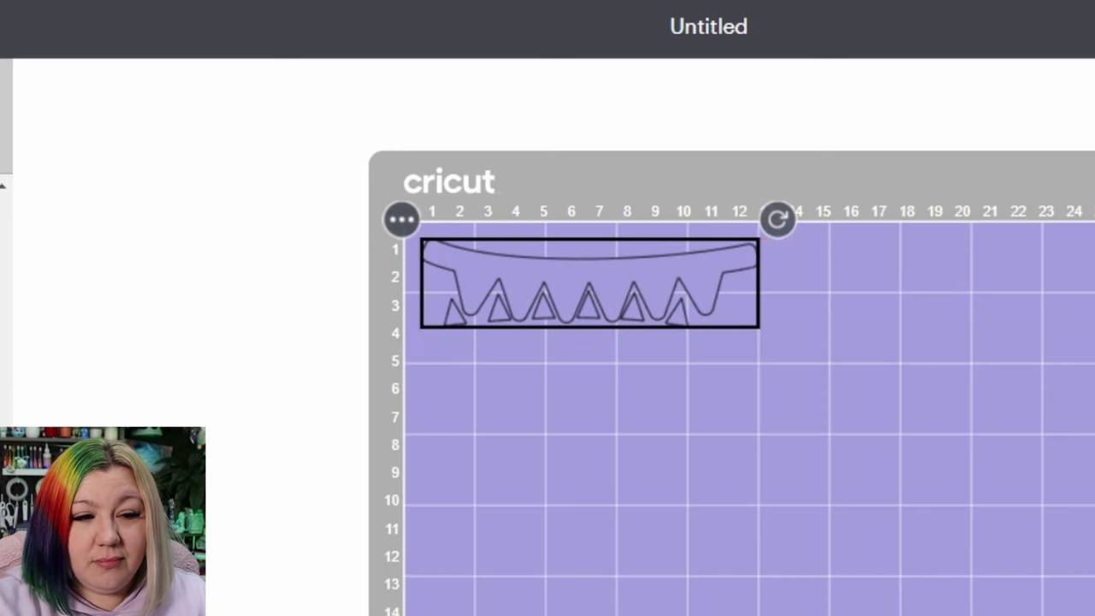
{"action": "left_click", "coordinate": [409, 225]}
{"action": "left_click", "coordinate": [415, 282]}
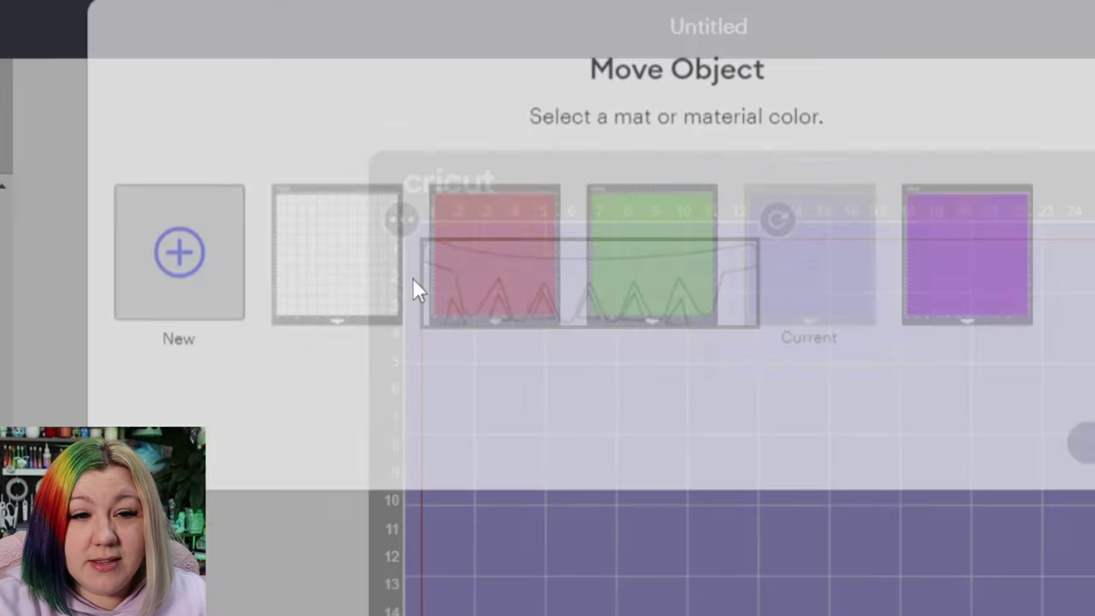
{"action": "left_click", "coordinate": [1081, 475]}
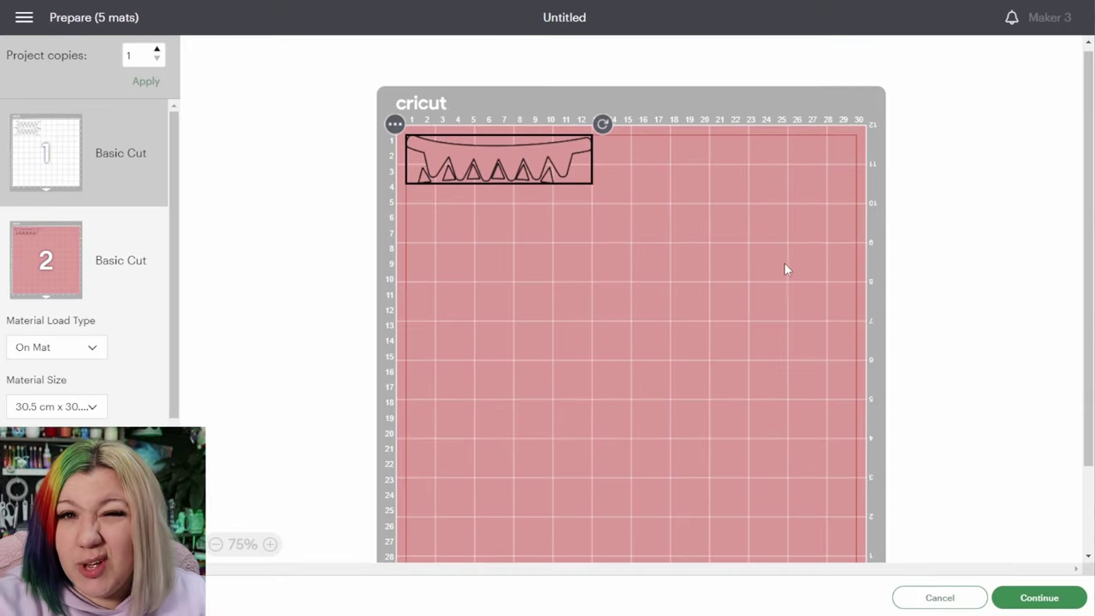
Step: Spread the four bunting pieces into the pink mat's corners and continue to cutting
{"action": "left_click_drag", "start_coordinate": [458, 169], "coordinate": [759, 159]}
{"action": "scroll", "coordinate": [599, 342], "scroll_direction": "down", "scroll_amount": 2}
{"action": "left_click", "coordinate": [478, 476]}
{"action": "left_click_drag", "start_coordinate": [497, 458], "coordinate": [812, 557]}
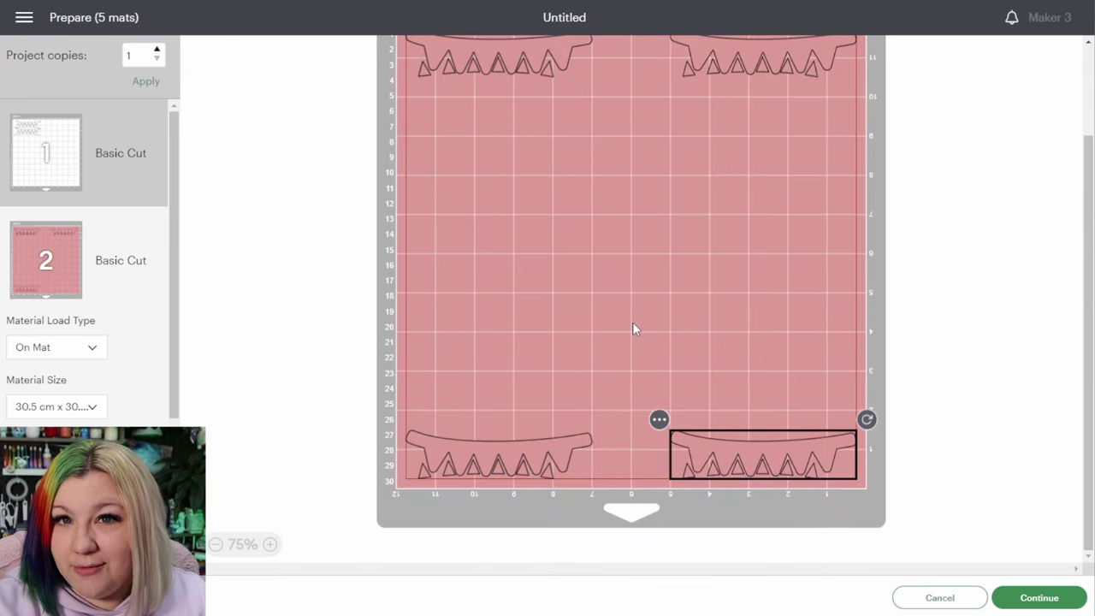
{"action": "scroll", "coordinate": [634, 329], "scroll_direction": "up", "scroll_amount": 2}
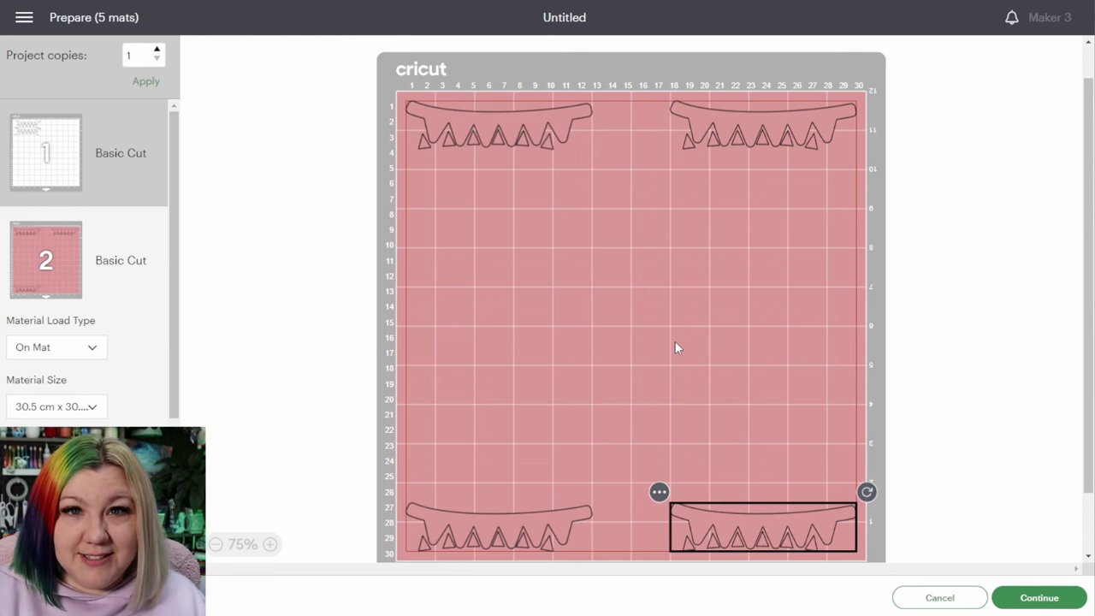
{"action": "key", "text": "Tab"}
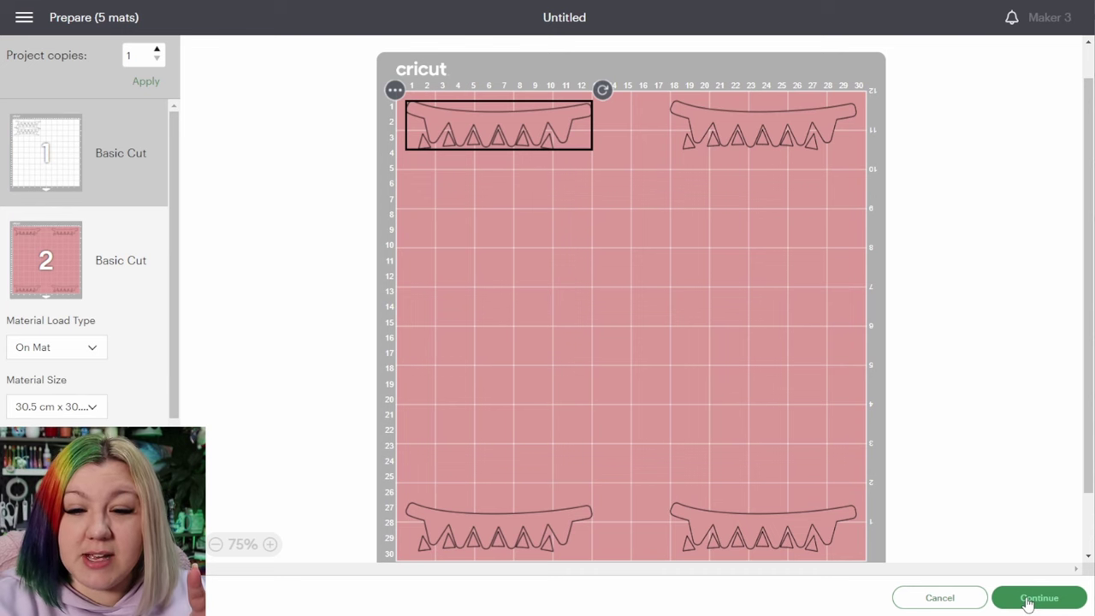
{"action": "left_click", "coordinate": [1035, 598]}
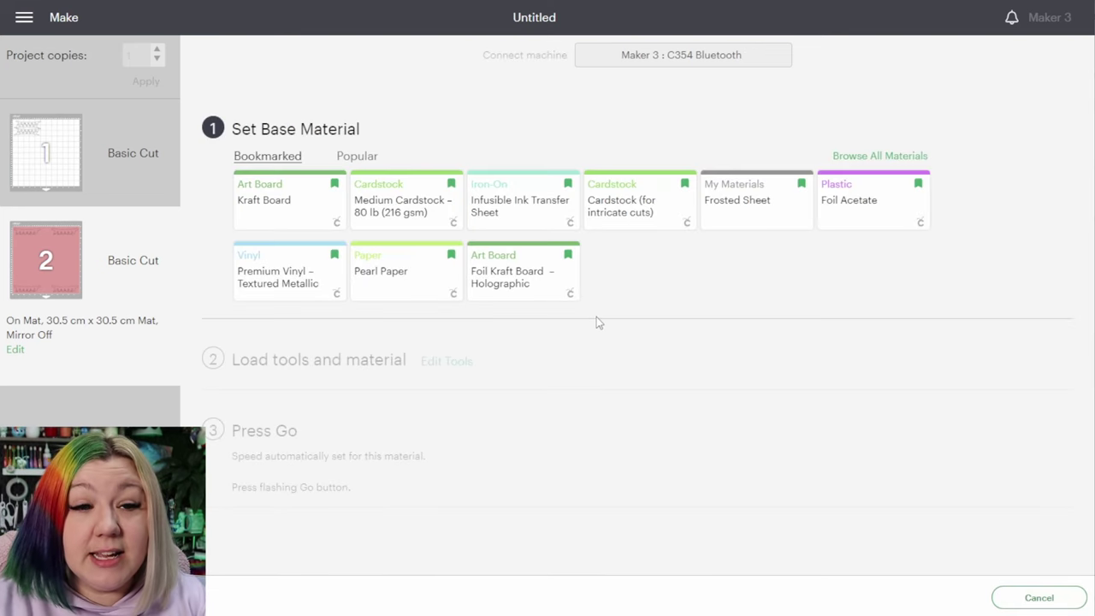
Step: Choose Foil Kraft Board – Holographic as the base material
{"action": "left_click", "coordinate": [500, 292]}
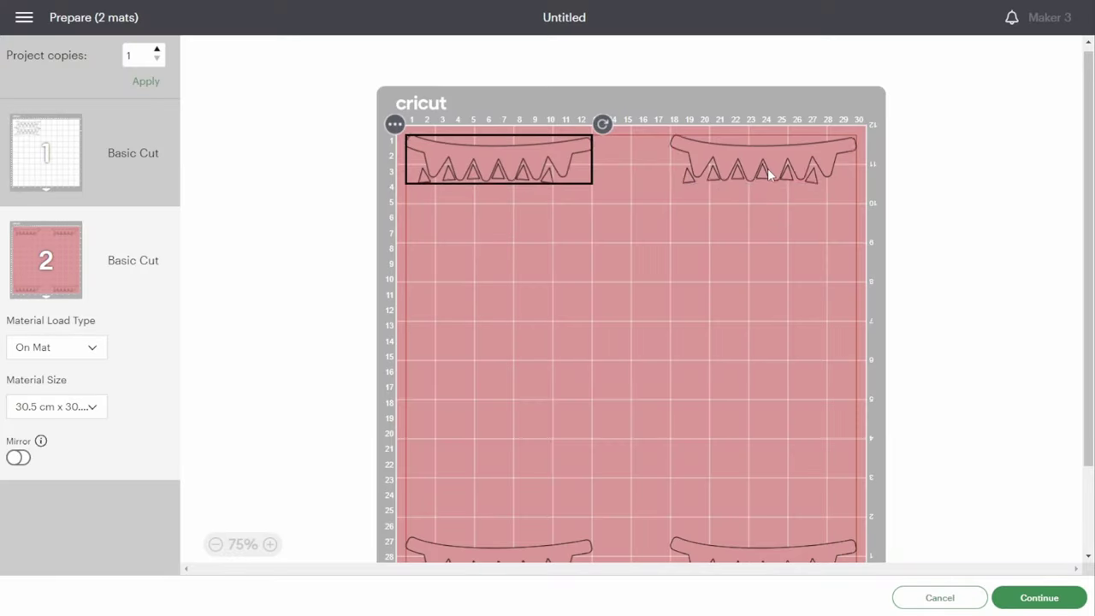
Step: Rotate the top-right bunting piece 90° upright along mat 2's right edge, then select the bottom-left piece
{"action": "left_click", "coordinate": [768, 174]}
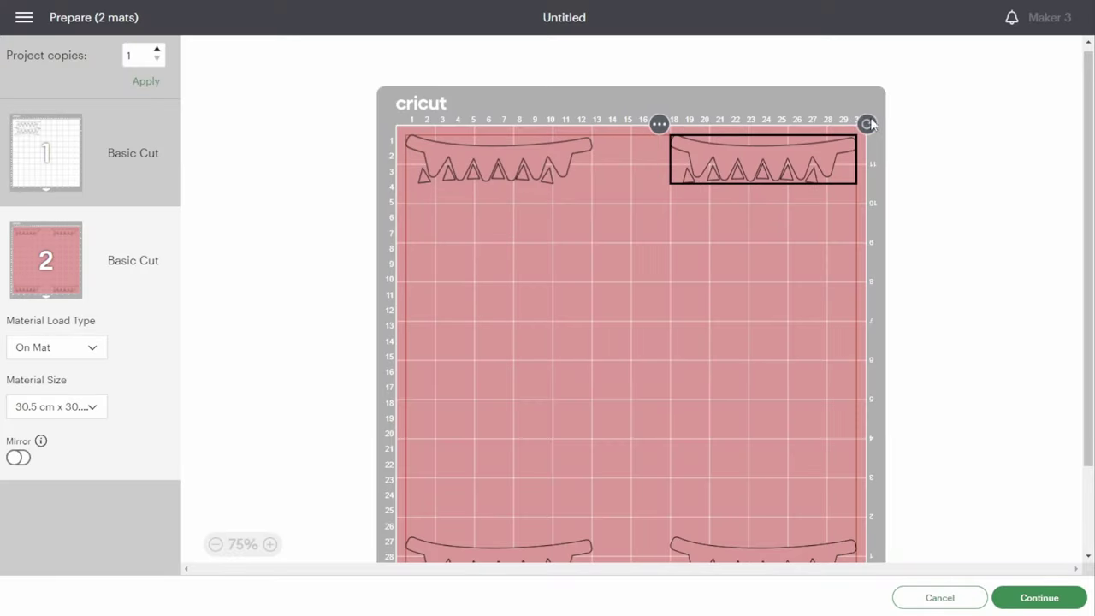
{"action": "left_click_drag", "start_coordinate": [870, 125], "coordinate": [853, 216]}
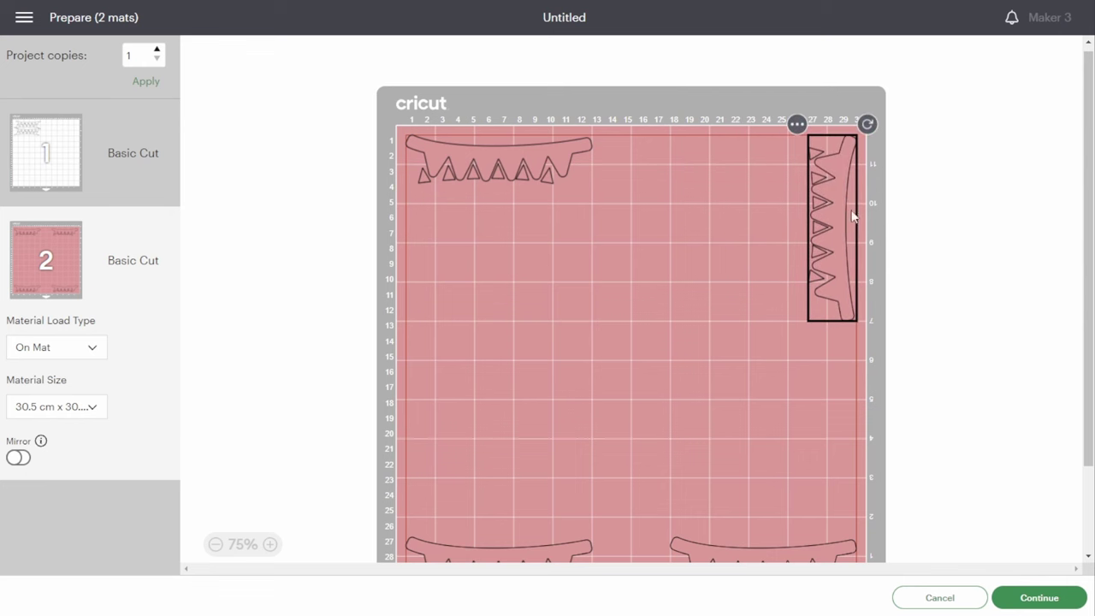
{"action": "scroll", "coordinate": [856, 300], "scroll_direction": "down", "scroll_amount": 2}
{"action": "left_click", "coordinate": [503, 488]}
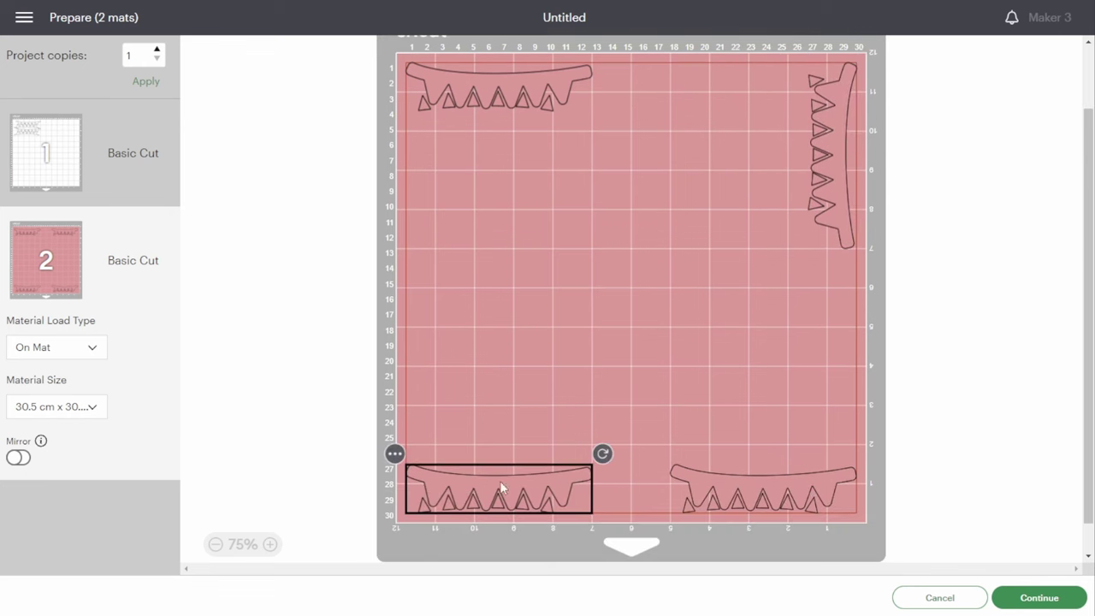